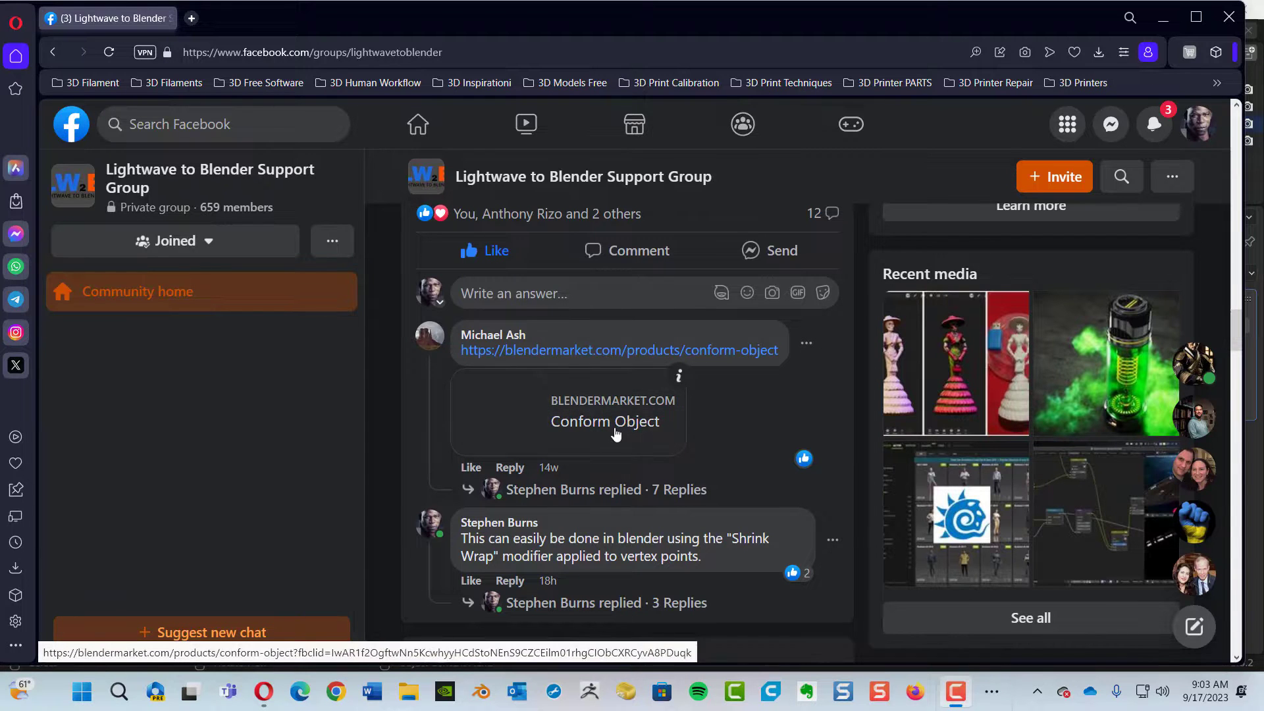
Review the Lightwave to Blender Support Group post asking for a Blender approach to the 3rd Powers 3D Sticker plugin.
{"action": "scroll", "coordinate": [736, 418], "scroll_direction": "up", "scroll_amount": 2}
{"action": "scroll", "coordinate": [737, 419], "scroll_direction": "up", "scroll_amount": 3}
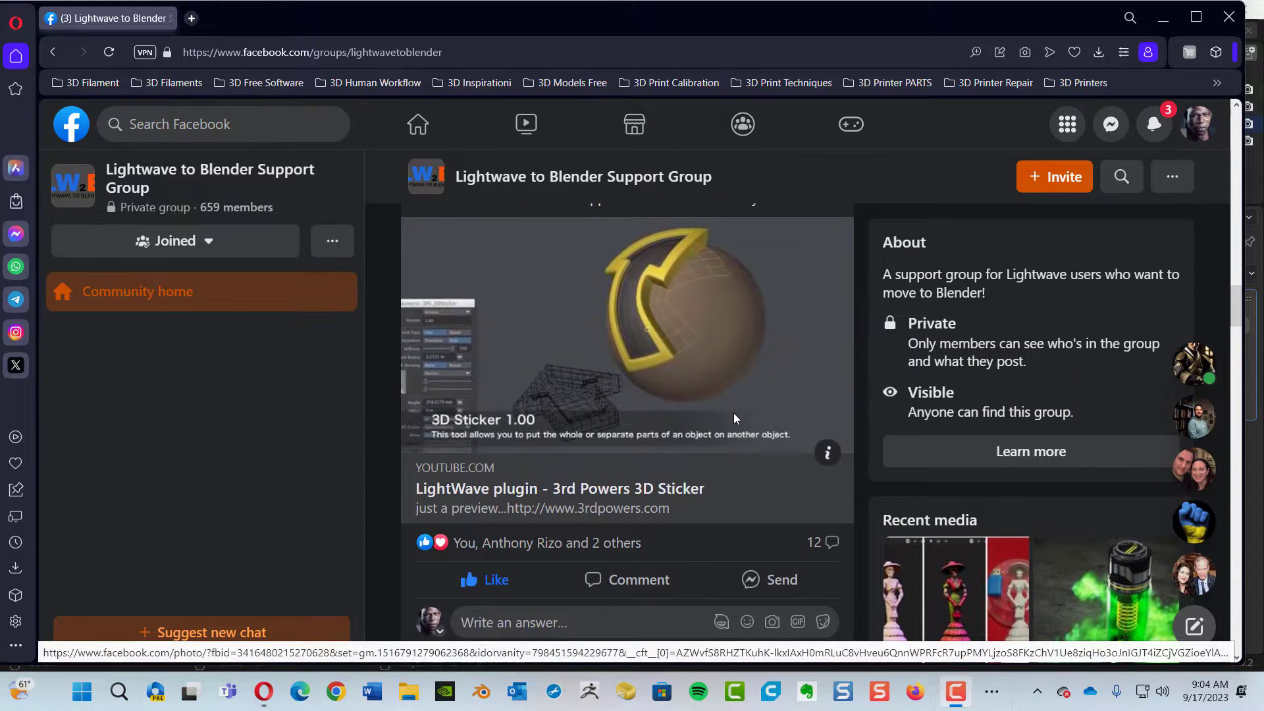
{"action": "scroll", "coordinate": [736, 419], "scroll_direction": "up", "scroll_amount": 1}
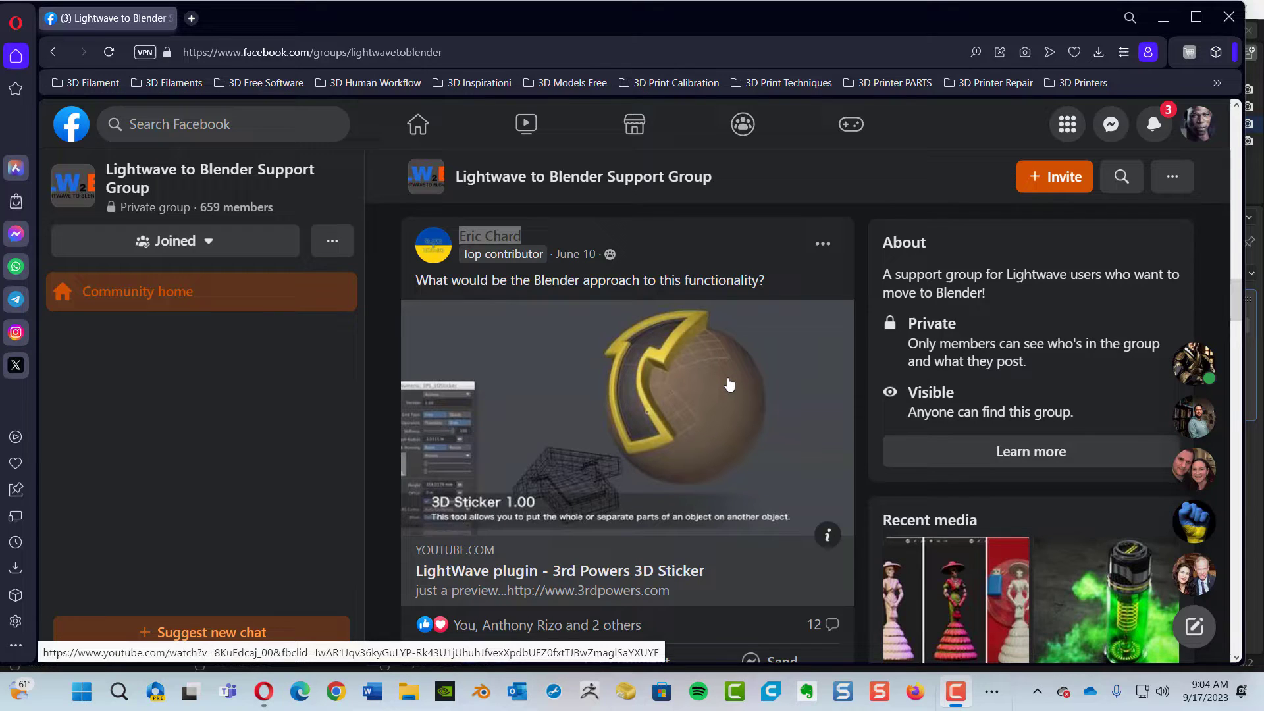
{"action": "scroll", "coordinate": [729, 384], "scroll_direction": "down", "scroll_amount": 2}
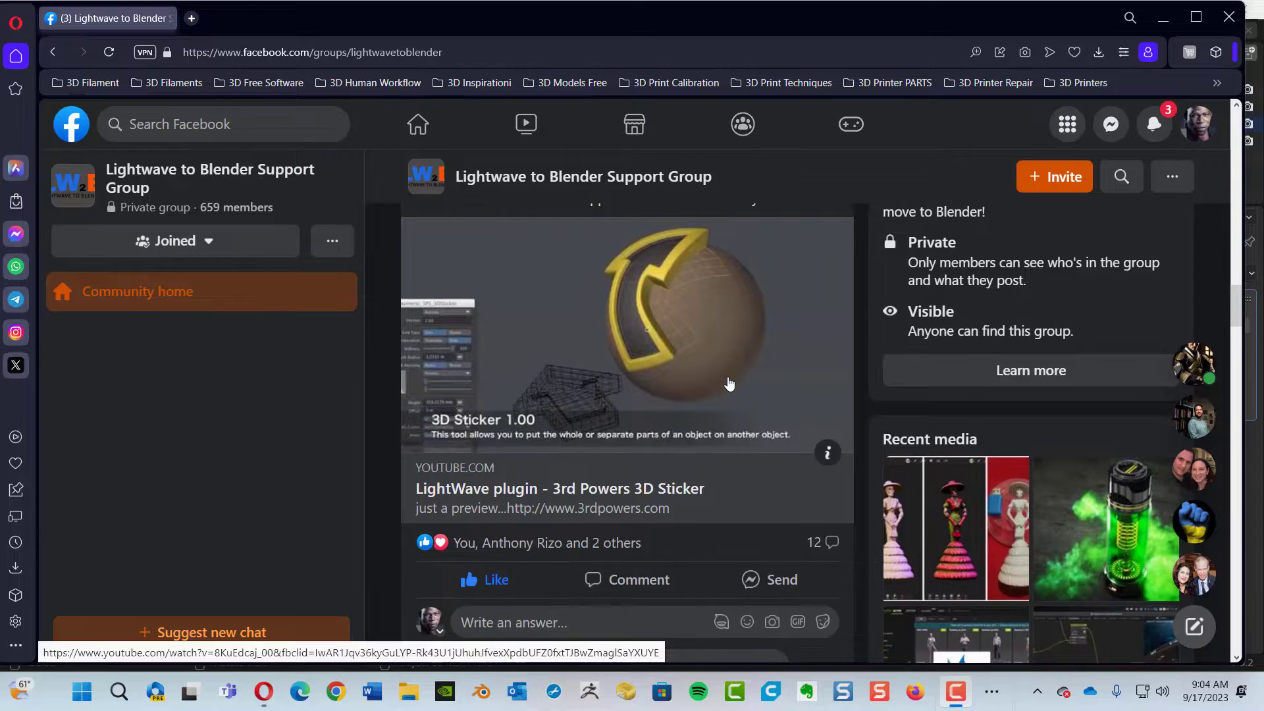
{"action": "scroll", "coordinate": [729, 383], "scroll_direction": "up", "scroll_amount": 2}
{"action": "scroll", "coordinate": [729, 384], "scroll_direction": "down", "scroll_amount": 1}
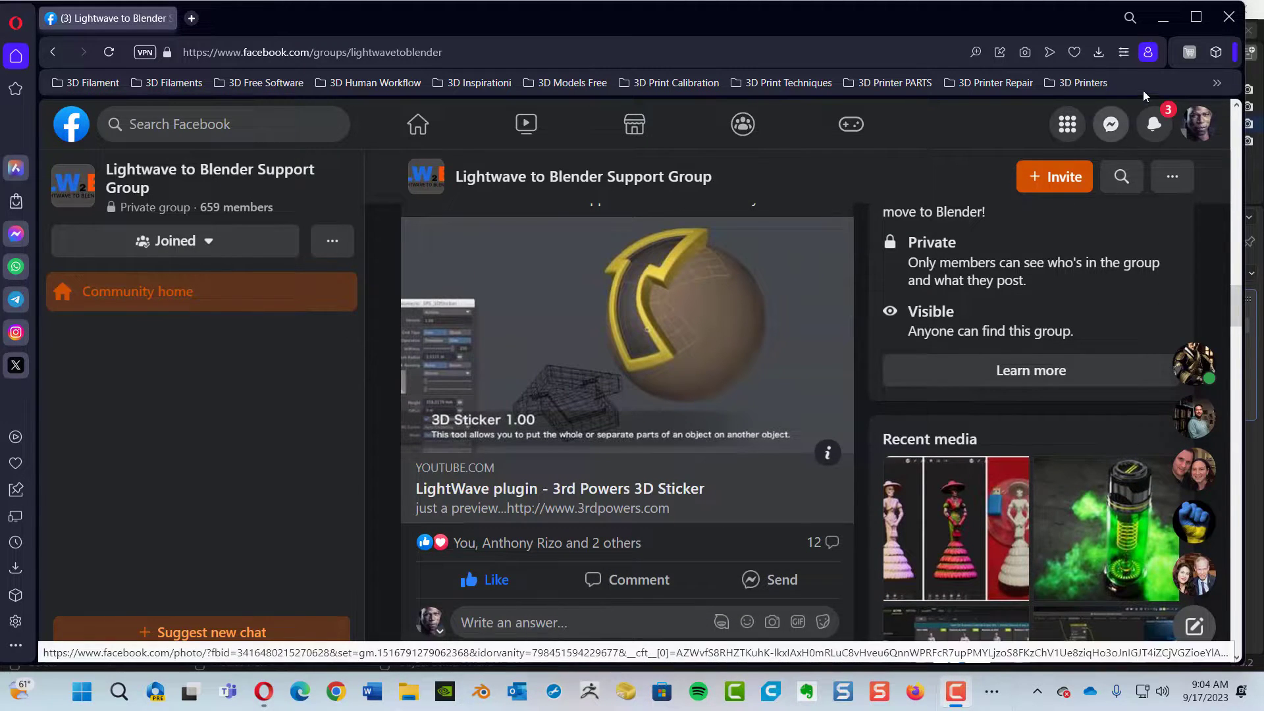
Switch to Blender and examine the arrow, the flat grid plane and the sphere from several angles.
{"action": "left_click", "coordinate": [1163, 16]}
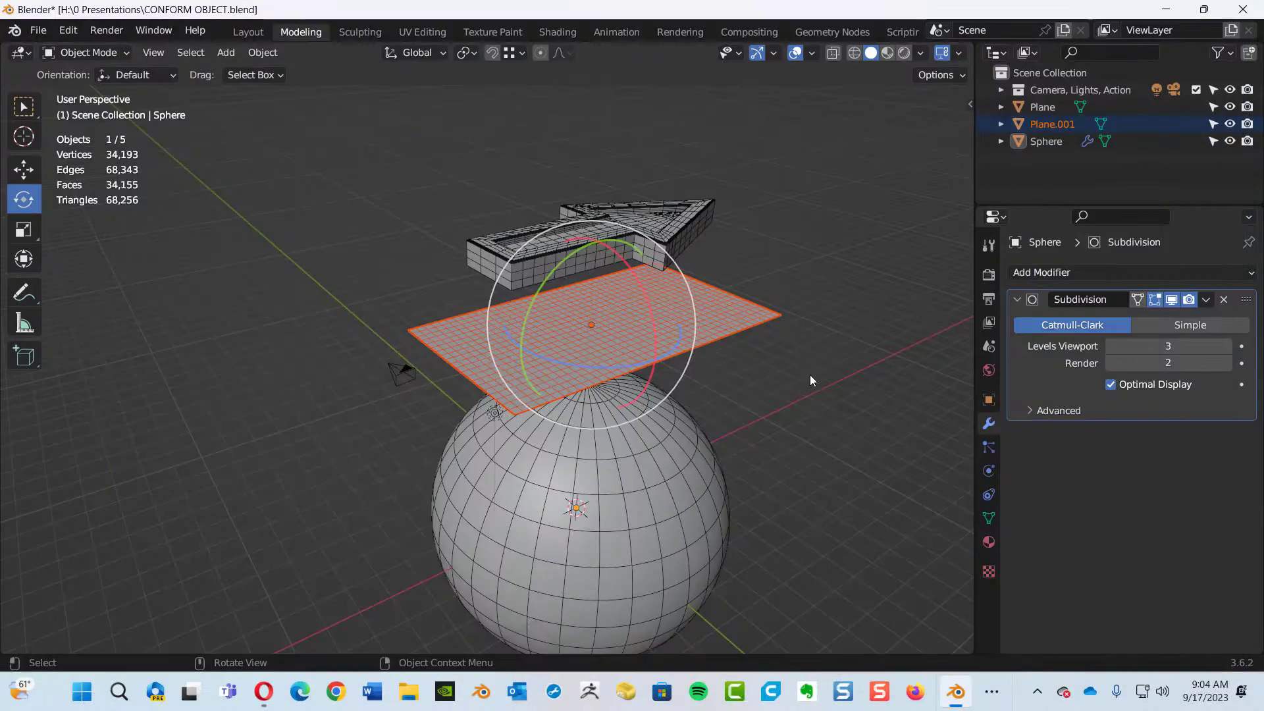
{"action": "middle_click_drag", "start_coordinate": [716, 402], "coordinate": [677, 298]}
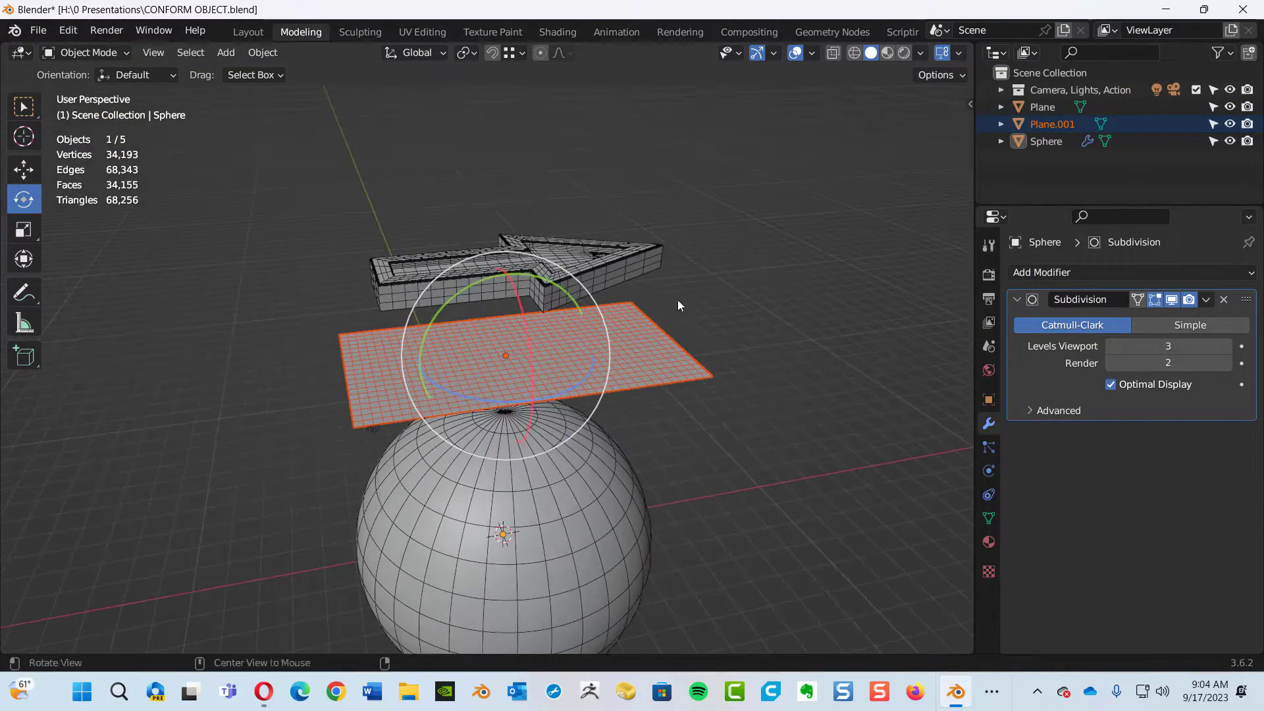
{"action": "left_click", "coordinate": [743, 293]}
{"action": "left_click", "coordinate": [545, 514]}
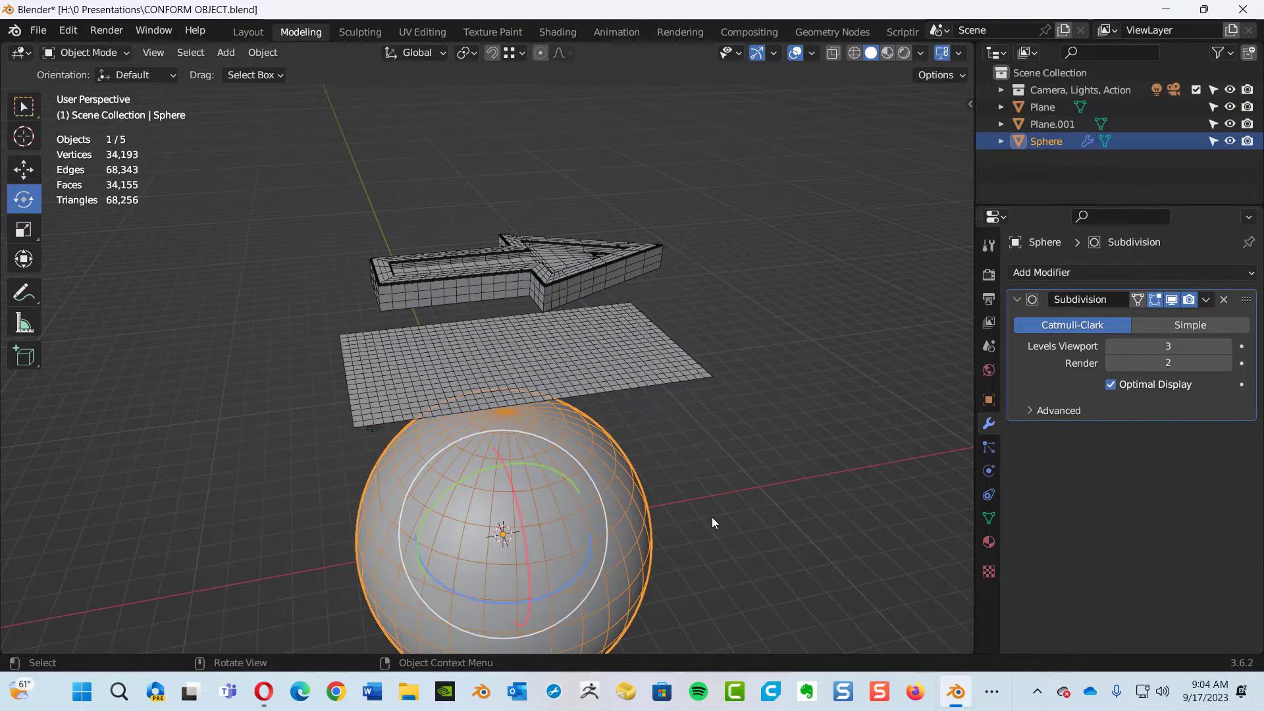
{"action": "middle_click_drag", "start_coordinate": [712, 516], "coordinate": [637, 437]}
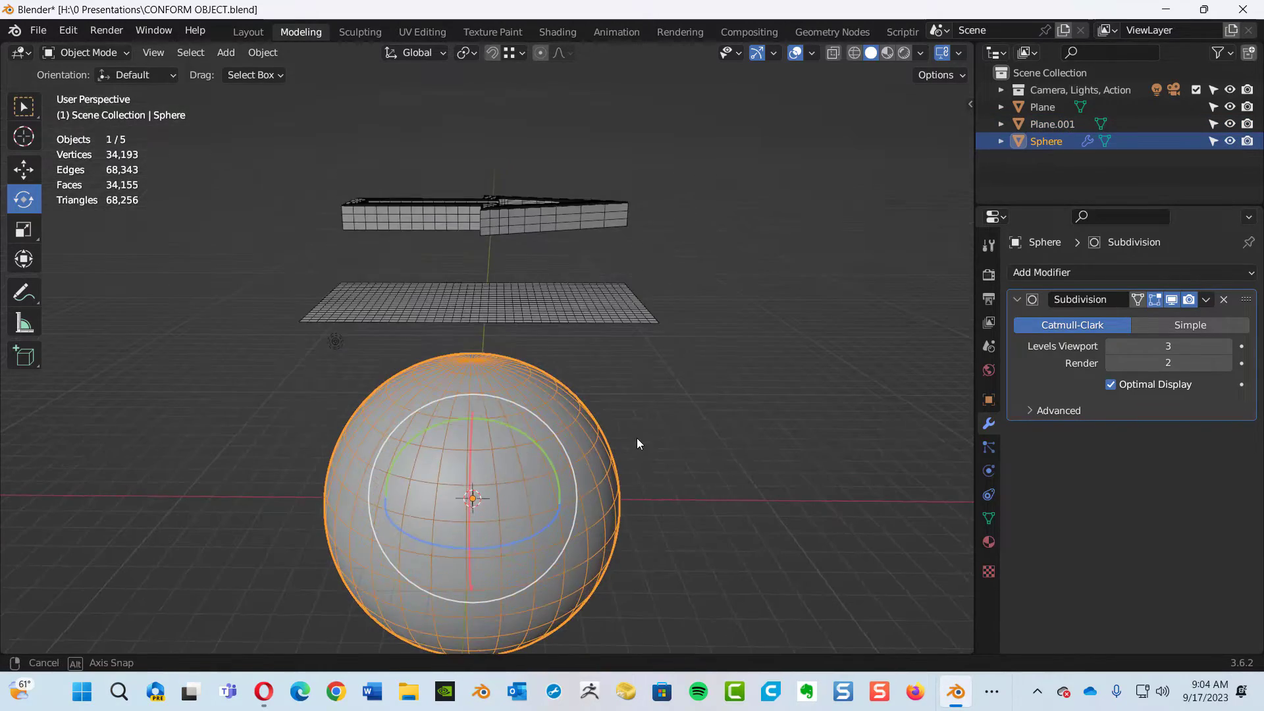
{"action": "left_click", "coordinate": [530, 218]}
{"action": "mouse_move", "coordinate": [488, 261]}
{"action": "middle_mouse_down"}
{"action": "mouse_move", "coordinate": [532, 349]}
{"action": "mouse_move", "coordinate": [510, 251]}
{"action": "middle_mouse_up"}
{"action": "left_click", "coordinate": [587, 313]}
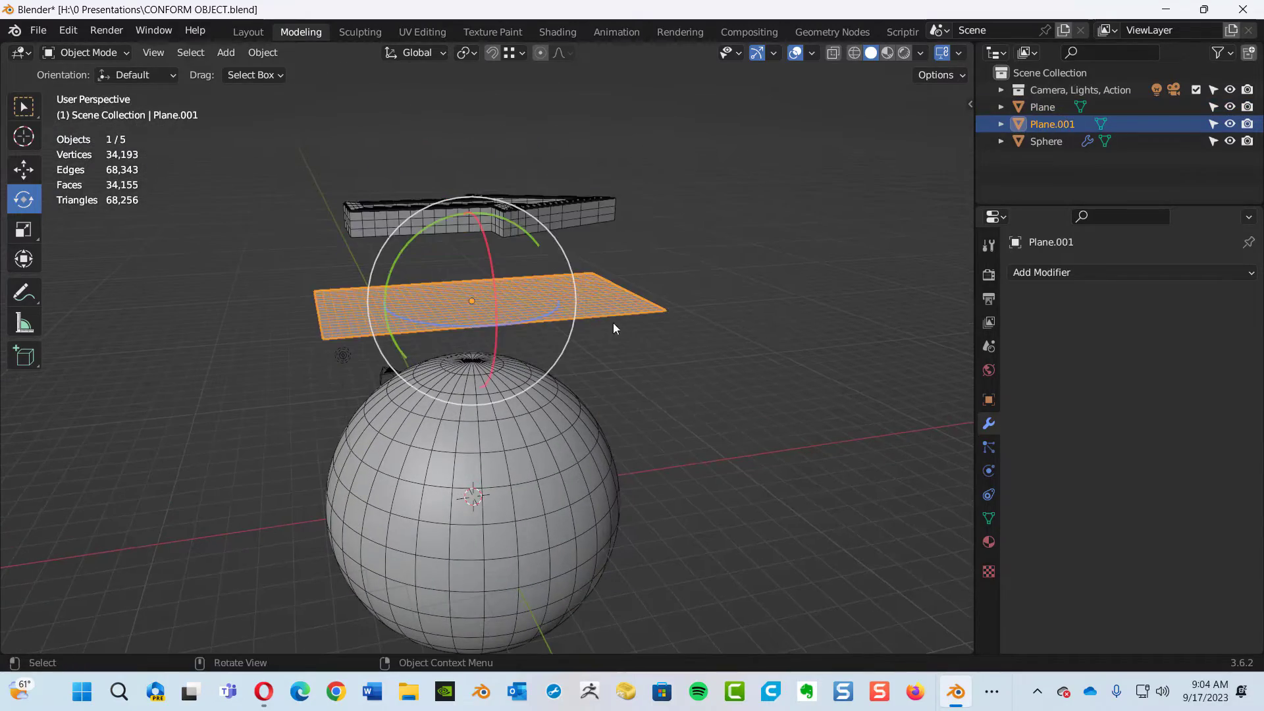
{"action": "mouse_move", "coordinate": [614, 322]}
{"action": "middle_mouse_down"}
{"action": "mouse_move", "coordinate": [597, 270]}
{"action": "mouse_move", "coordinate": [622, 250]}
{"action": "mouse_move", "coordinate": [608, 390]}
{"action": "mouse_move", "coordinate": [623, 305]}
{"action": "mouse_move", "coordinate": [682, 294]}
{"action": "mouse_move", "coordinate": [652, 290]}
{"action": "mouse_move", "coordinate": [680, 256]}
{"action": "mouse_move", "coordinate": [702, 257]}
{"action": "mouse_move", "coordinate": [623, 341]}
{"action": "mouse_move", "coordinate": [638, 297]}
{"action": "mouse_move", "coordinate": [626, 353]}
{"action": "mouse_move", "coordinate": [553, 493]}
{"action": "middle_mouse_up"}
{"action": "left_click", "coordinate": [554, 493]}
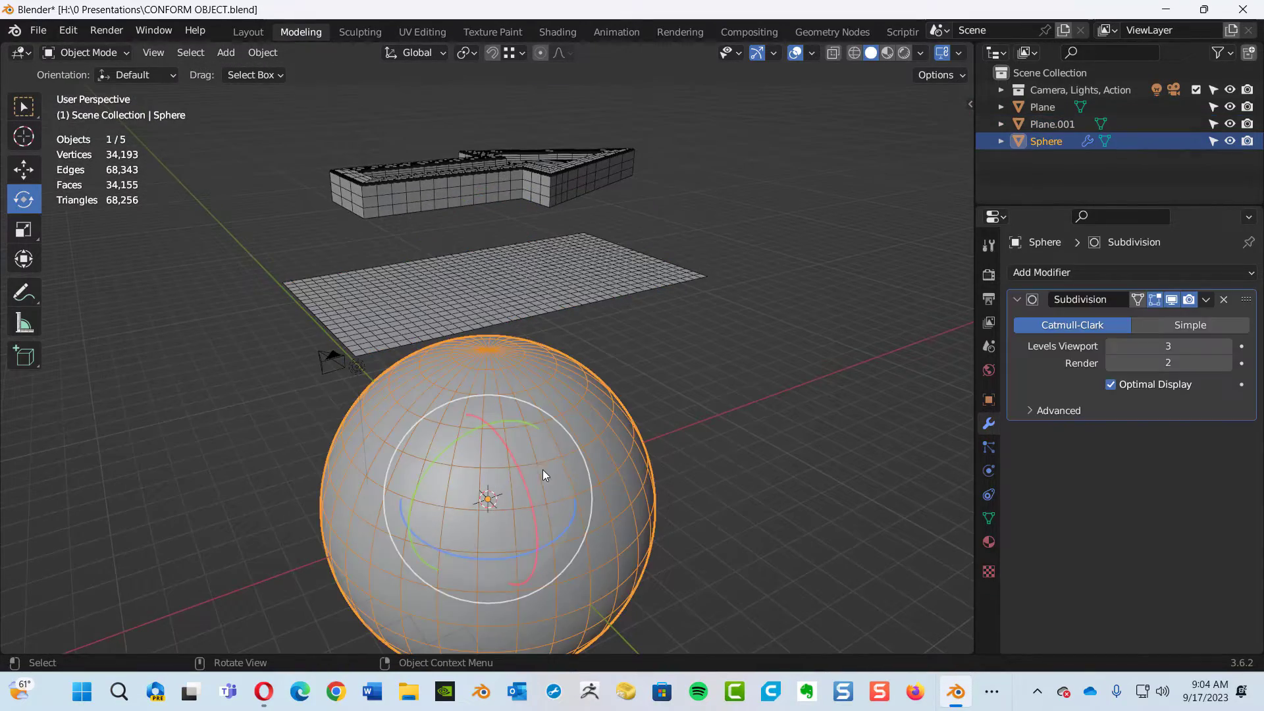
{"action": "middle_click_drag", "start_coordinate": [645, 477], "coordinate": [636, 353], "text": "shift"}
{"action": "mouse_move", "coordinate": [607, 437]}
{"action": "middle_mouse_down", "text": "ctrl"}
{"action": "mouse_move", "coordinate": [599, 369]}
{"action": "mouse_move", "coordinate": [571, 423]}
{"action": "mouse_move", "coordinate": [570, 338]}
{"action": "mouse_move", "coordinate": [579, 437]}
{"action": "mouse_move", "coordinate": [605, 446]}
{"action": "middle_mouse_up", "text": "ctrl"}
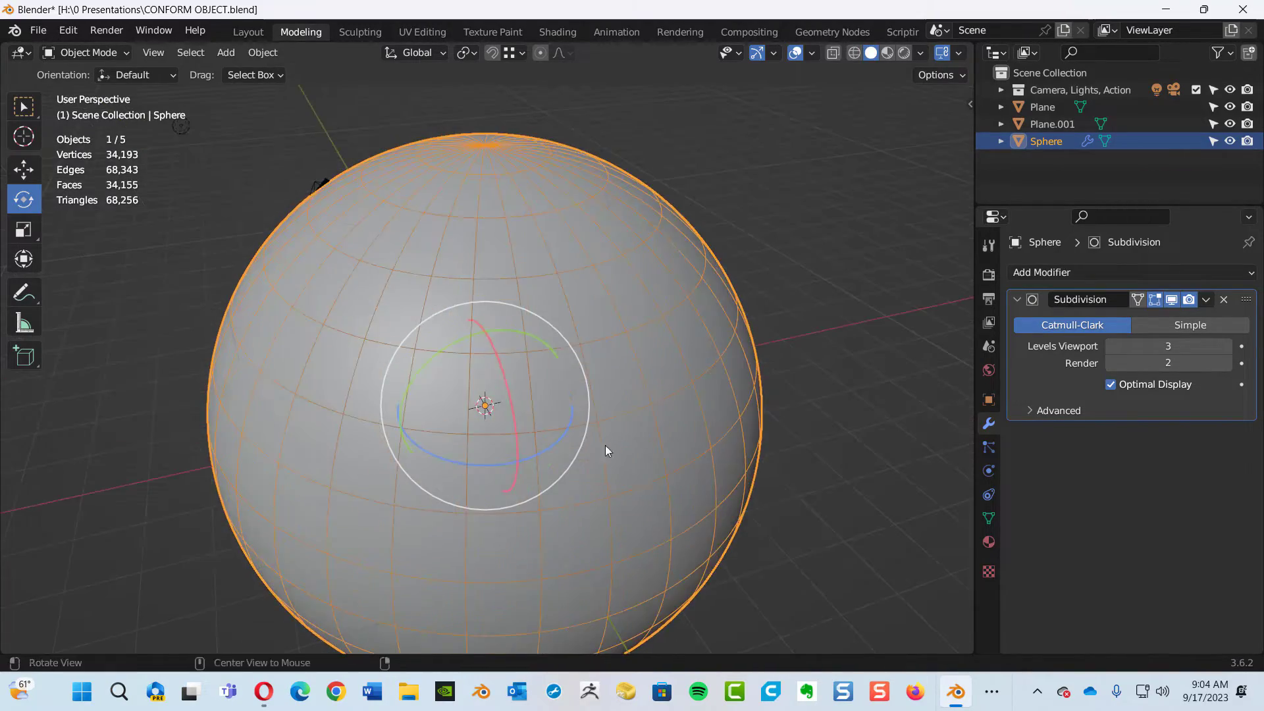
{"action": "left_click_drag", "start_coordinate": [606, 445], "coordinate": [592, 421], "text": "ctrl+alt"}
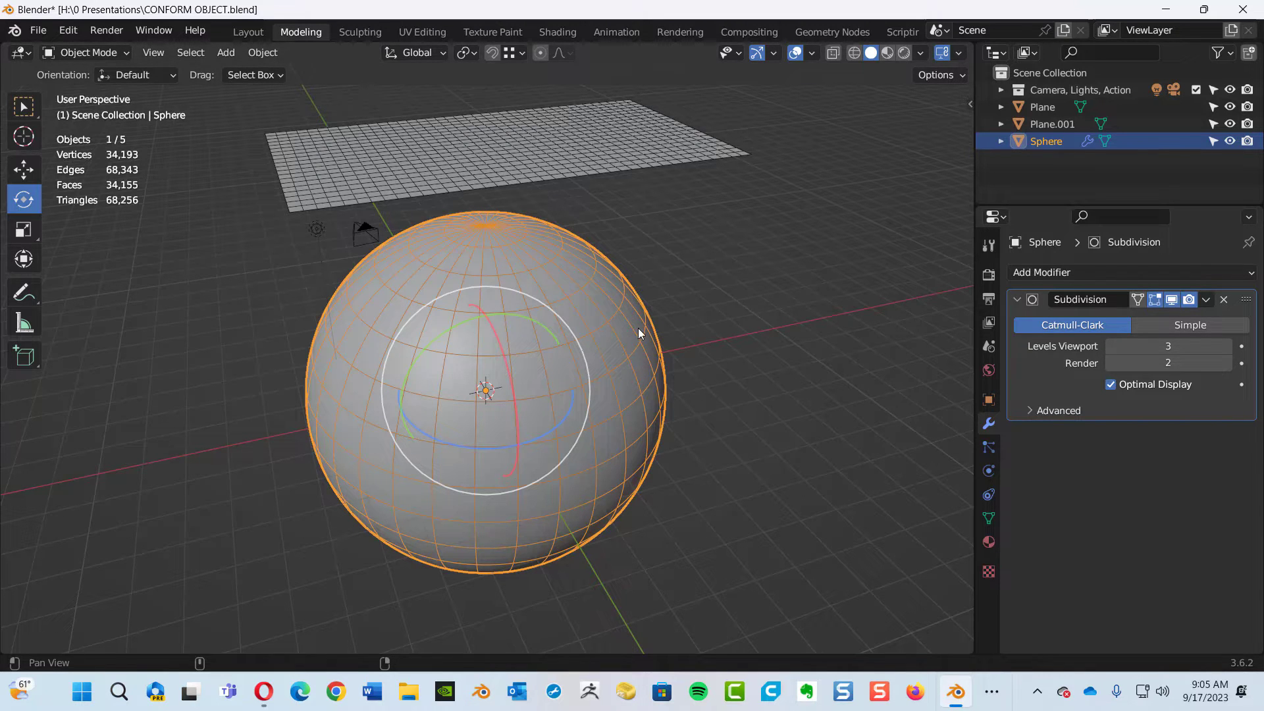
{"action": "mouse_move", "coordinate": [638, 328]}
{"action": "middle_mouse_down"}
{"action": "mouse_move", "coordinate": [662, 421]}
{"action": "mouse_move", "coordinate": [706, 411]}
{"action": "mouse_move", "coordinate": [690, 333]}
{"action": "mouse_move", "coordinate": [692, 403]}
{"action": "mouse_move", "coordinate": [676, 358]}
{"action": "mouse_move", "coordinate": [642, 348]}
{"action": "middle_mouse_up"}
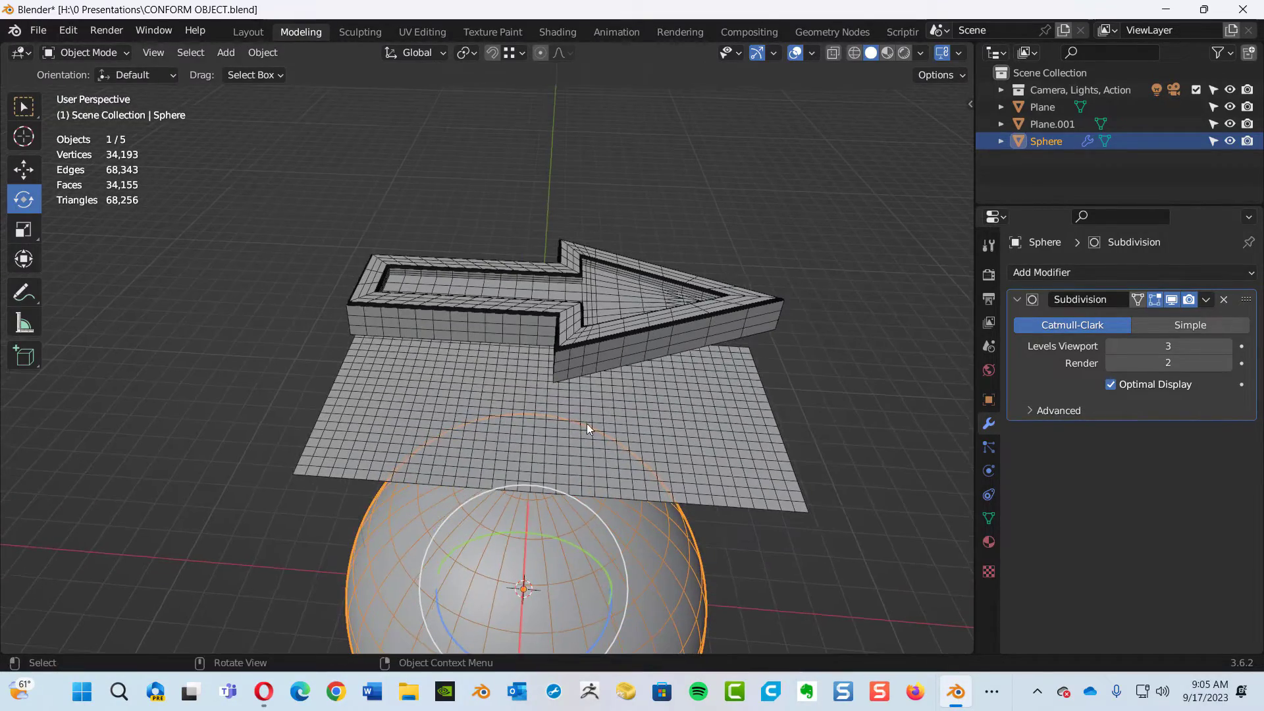
{"action": "mouse_move", "coordinate": [587, 423]}
{"action": "middle_mouse_down"}
{"action": "mouse_move", "coordinate": [609, 443]}
{"action": "mouse_move", "coordinate": [582, 480]}
{"action": "mouse_move", "coordinate": [586, 441]}
{"action": "middle_mouse_up"}
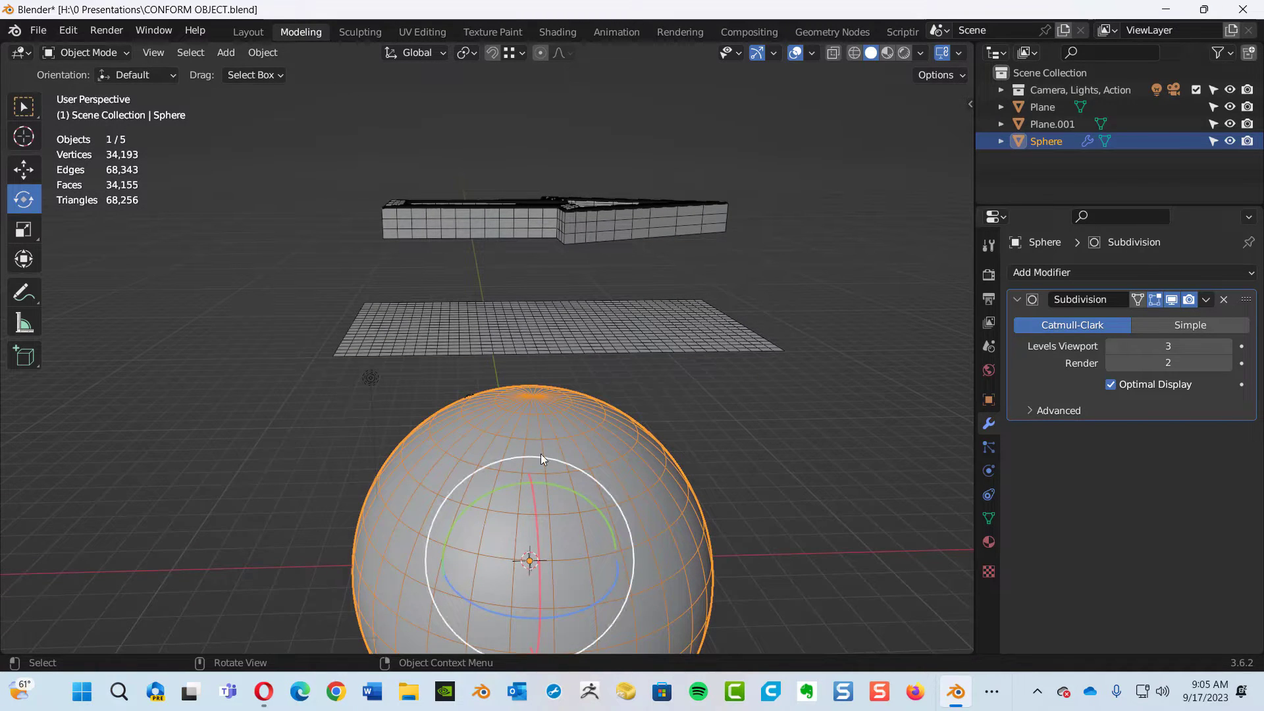
{"action": "mouse_move", "coordinate": [670, 457]}
{"action": "middle_mouse_down"}
{"action": "mouse_move", "coordinate": [709, 440]}
{"action": "mouse_move", "coordinate": [713, 465]}
{"action": "mouse_move", "coordinate": [691, 432]}
{"action": "mouse_move", "coordinate": [674, 431]}
{"action": "mouse_move", "coordinate": [665, 468]}
{"action": "mouse_move", "coordinate": [671, 438]}
{"action": "mouse_move", "coordinate": [693, 429]}
{"action": "mouse_move", "coordinate": [684, 449]}
{"action": "middle_mouse_up"}
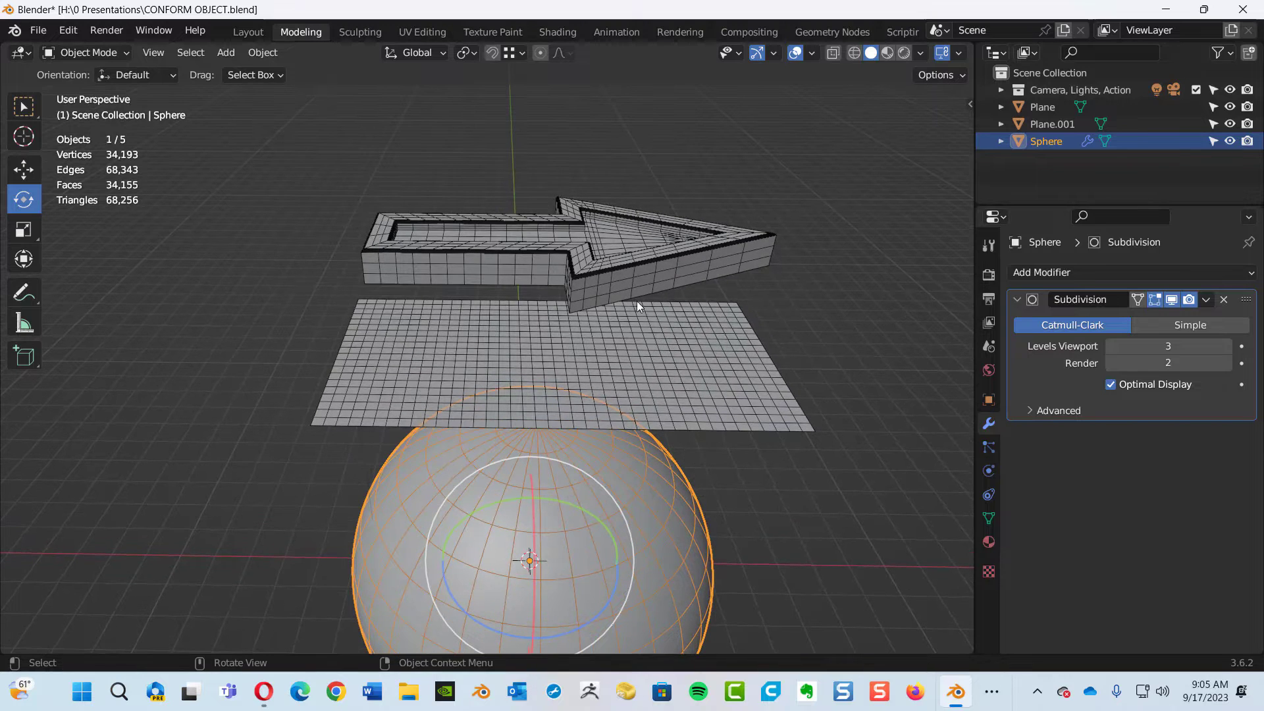
Move the flat grid plane up about 2.64 m along Z so it passes through the arrow, working in the right orthographic view.
{"action": "left_click", "coordinate": [596, 387]}
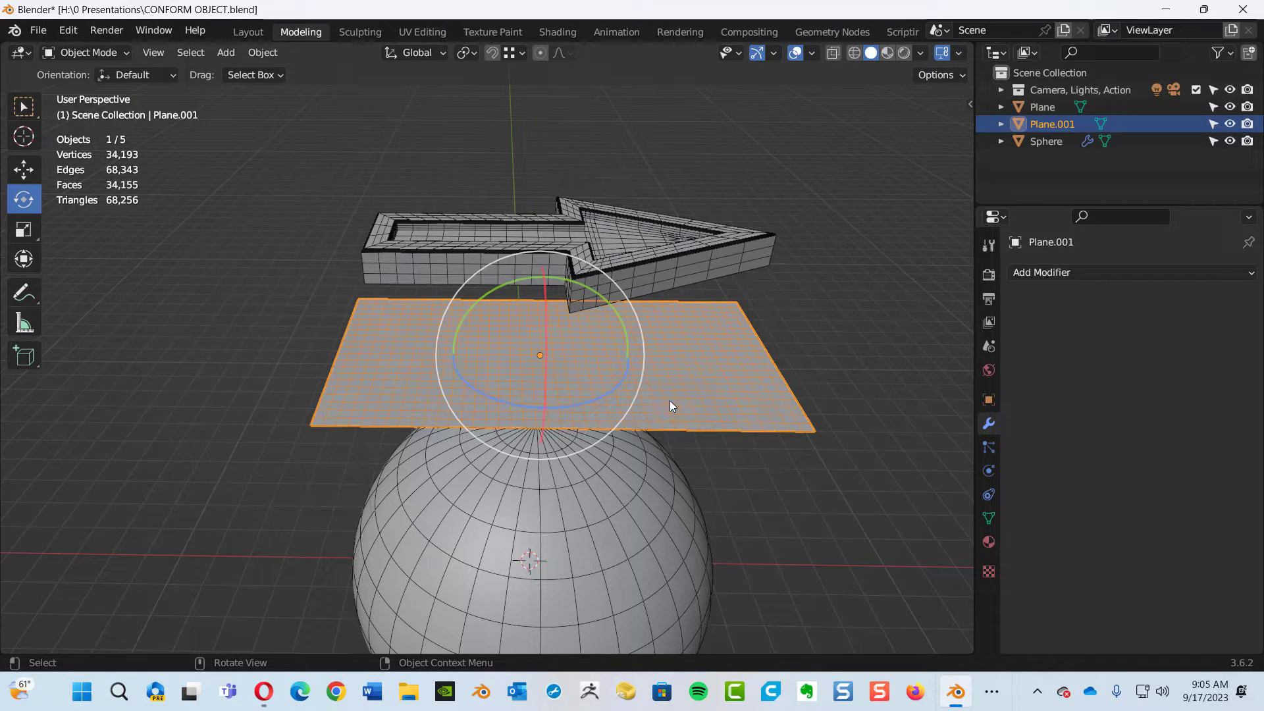
{"action": "key", "text": "KP_3"}
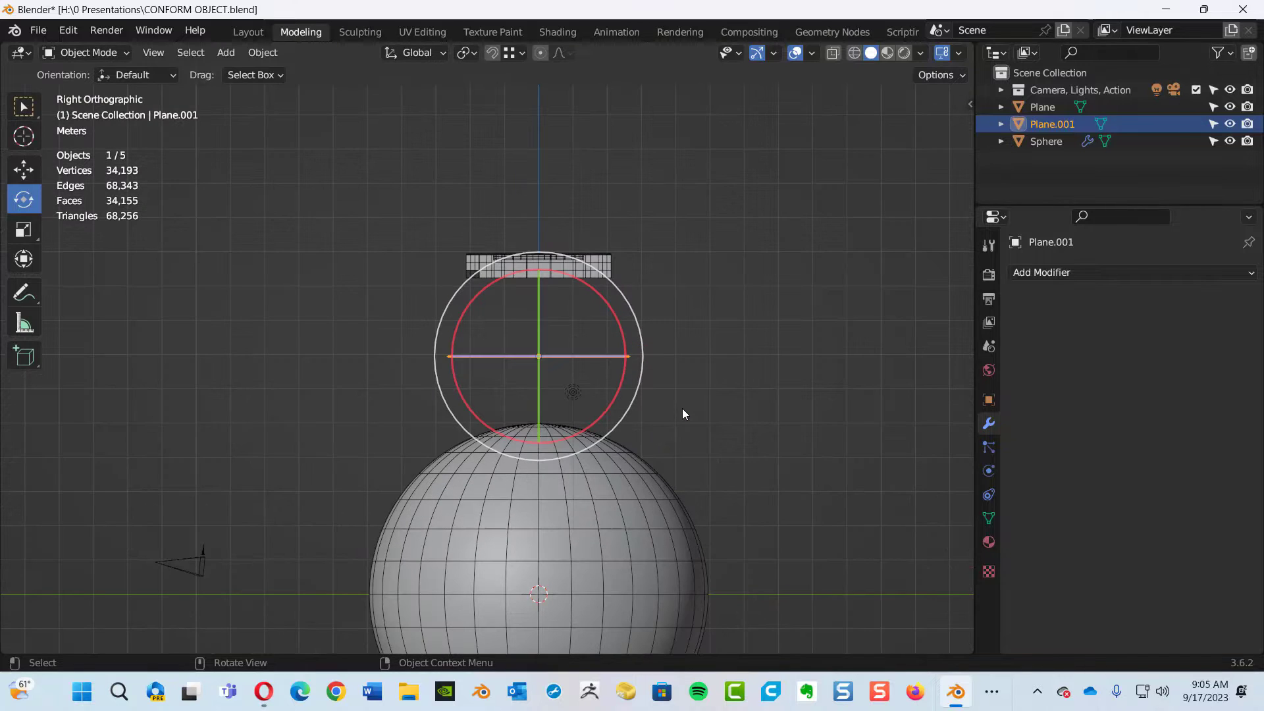
{"action": "scroll", "coordinate": [642, 343], "scroll_direction": "up", "scroll_amount": 3}
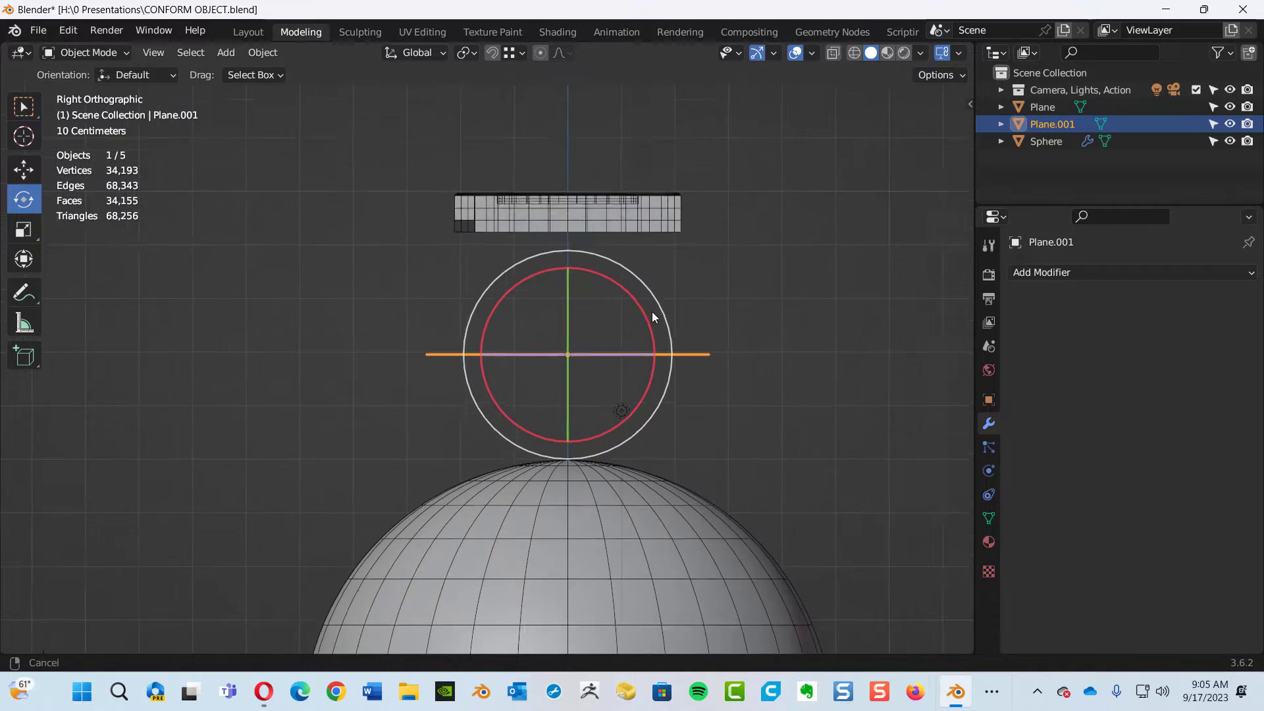
{"action": "left_click_drag", "start_coordinate": [663, 260], "coordinate": [622, 347], "text": "alt+shift"}
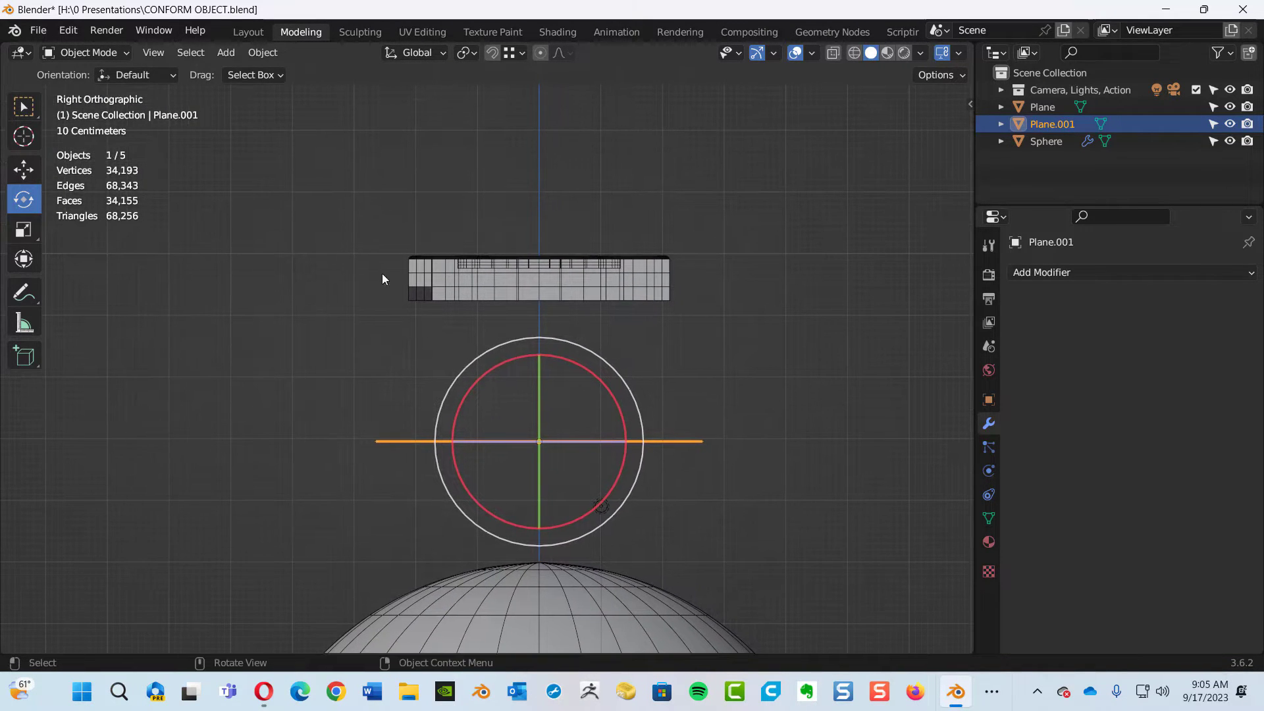
{"action": "left_click", "coordinate": [34, 169]}
{"action": "left_click_drag", "start_coordinate": [543, 356], "coordinate": [530, 176]}
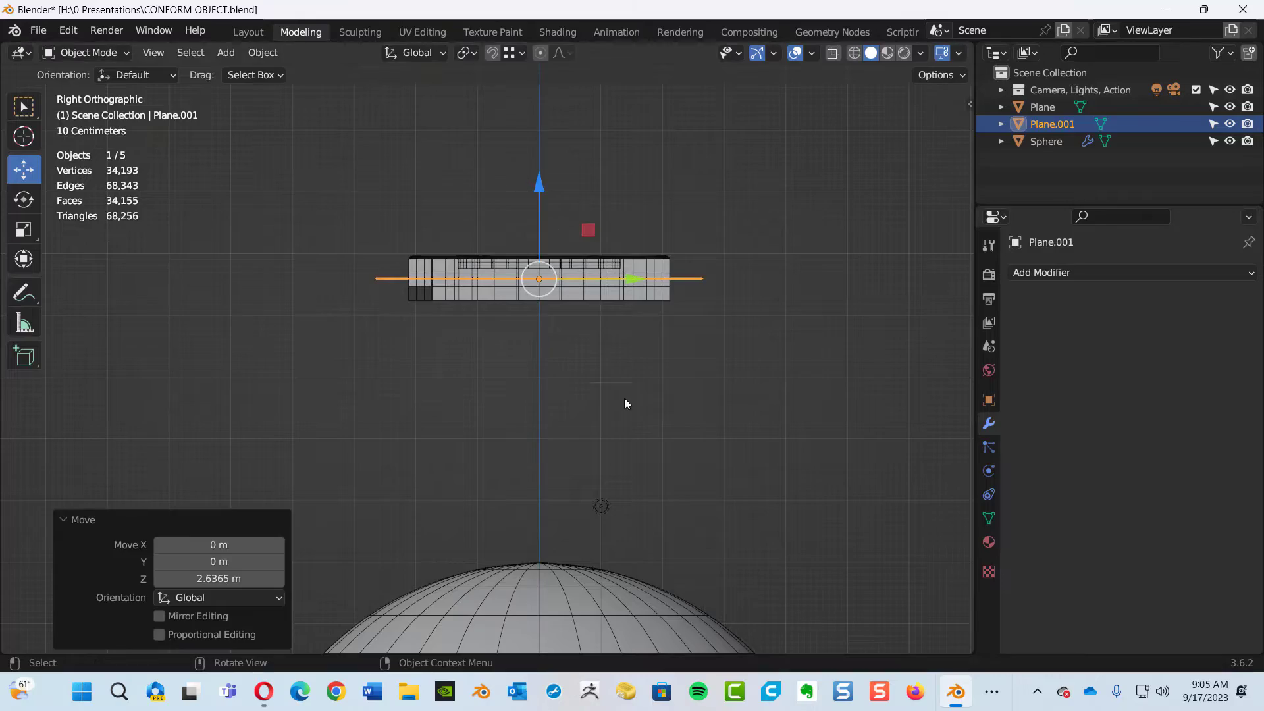
Parent the arrow to the grid plane using the Object option.
{"action": "middle_click_drag", "start_coordinate": [626, 398], "coordinate": [612, 326]}
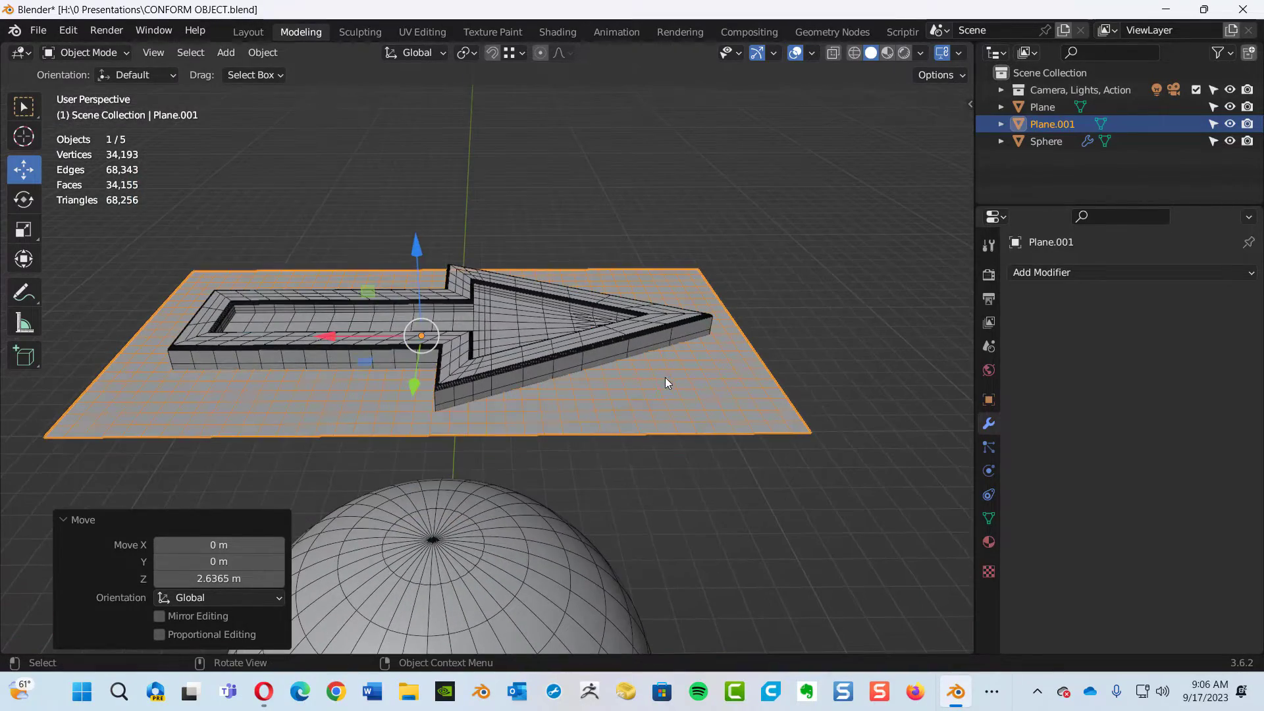
{"action": "left_click", "coordinate": [658, 328]}
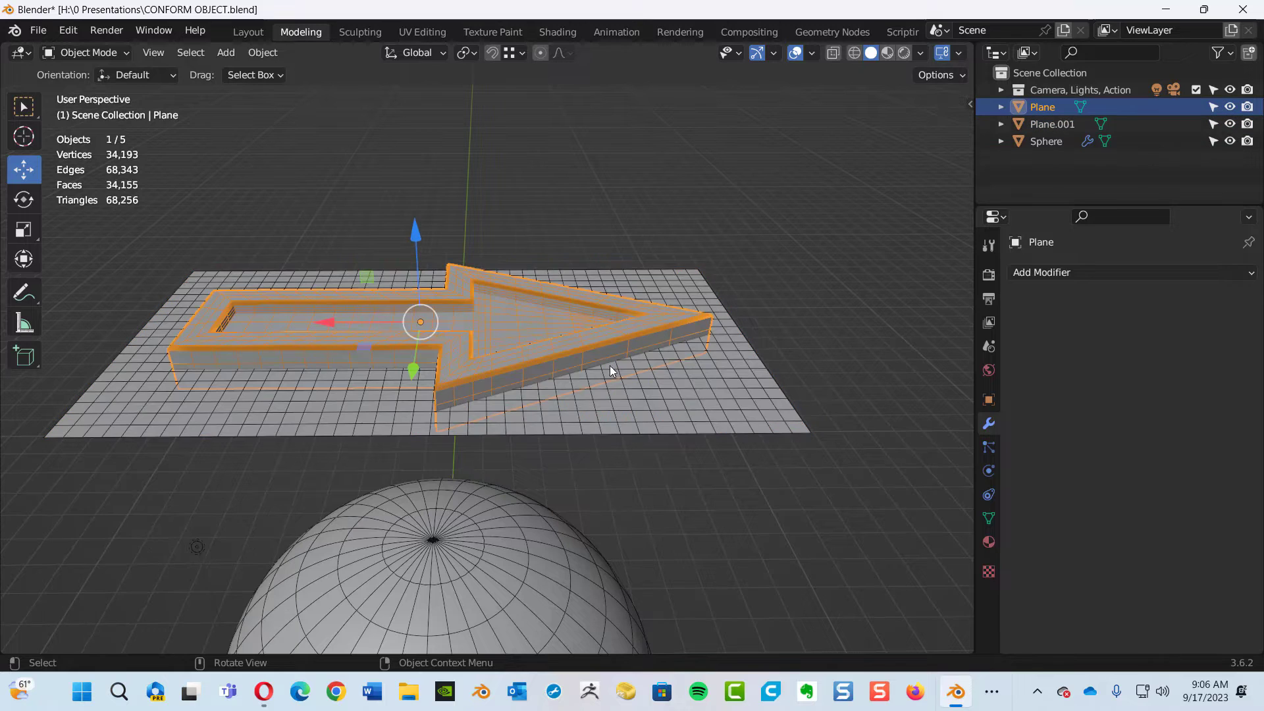
{"action": "left_click", "coordinate": [732, 402], "text": "shift"}
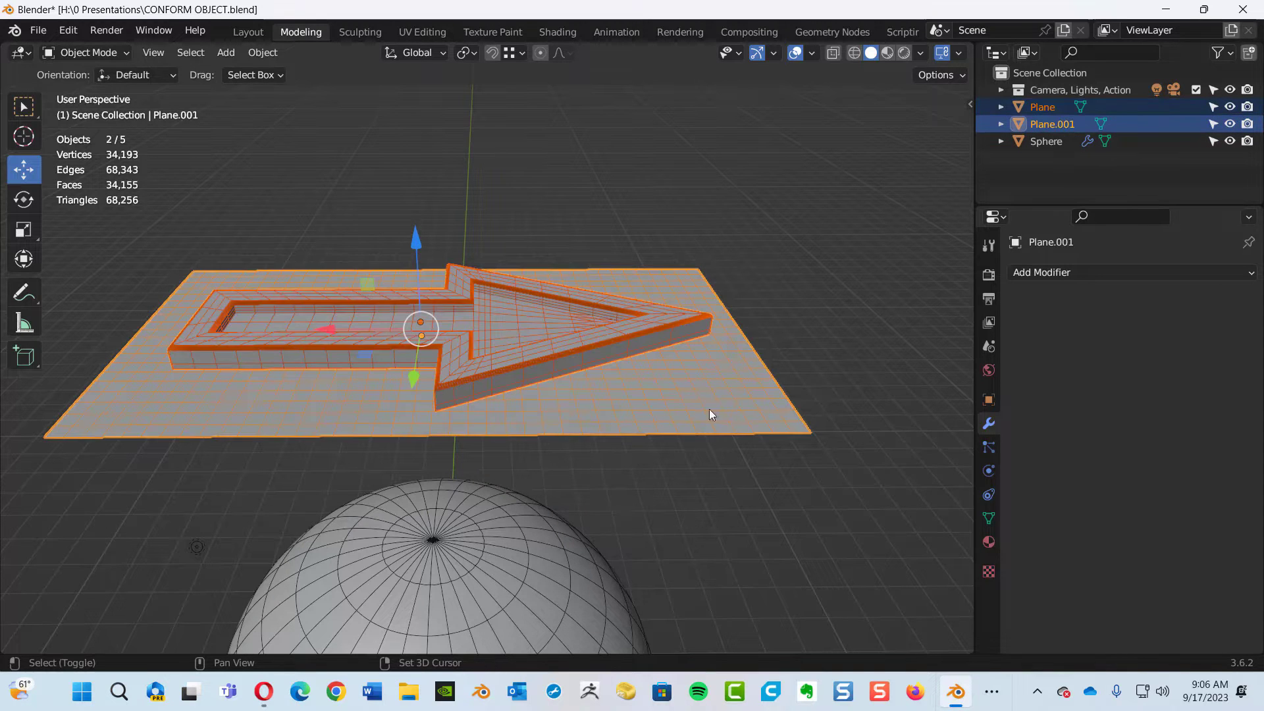
{"action": "key", "text": "ctrl+p"}
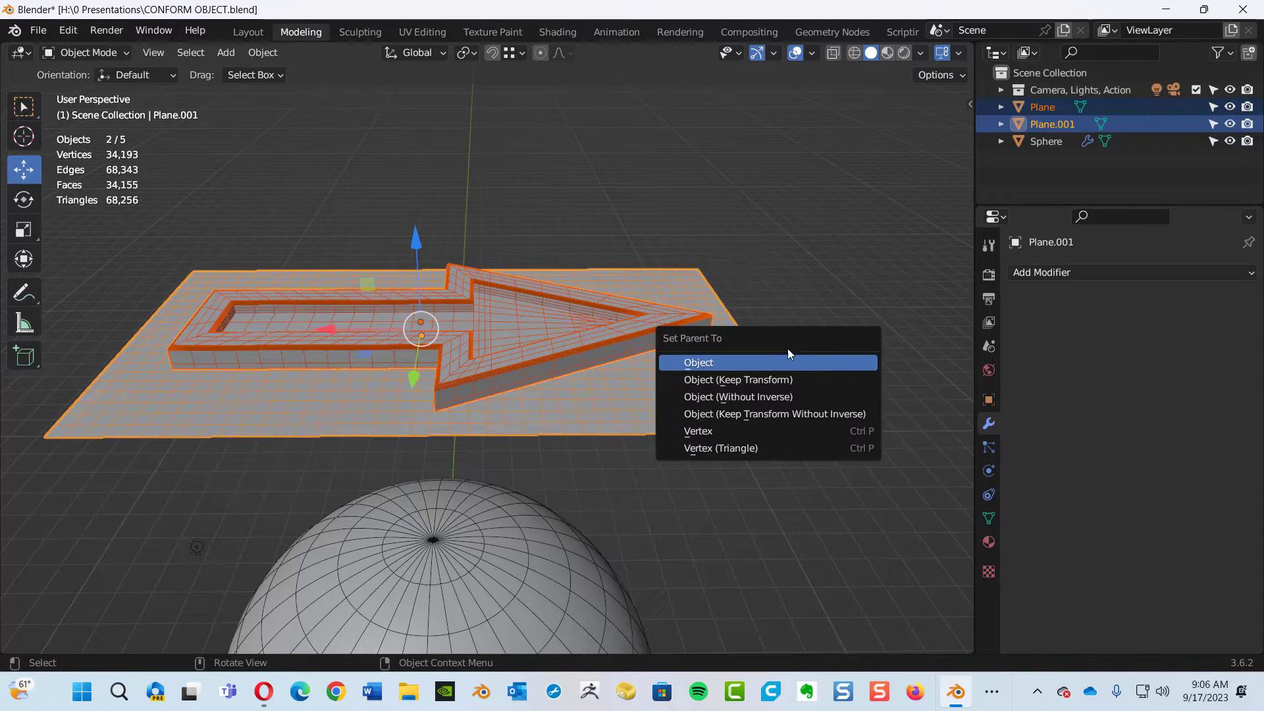
{"action": "left_click", "coordinate": [713, 364]}
Shift the grid plane and its arrow about 0.56 m along X and lower them toward the sphere, finishing with about -1.69 m in Z.
{"action": "left_click", "coordinate": [509, 420]}
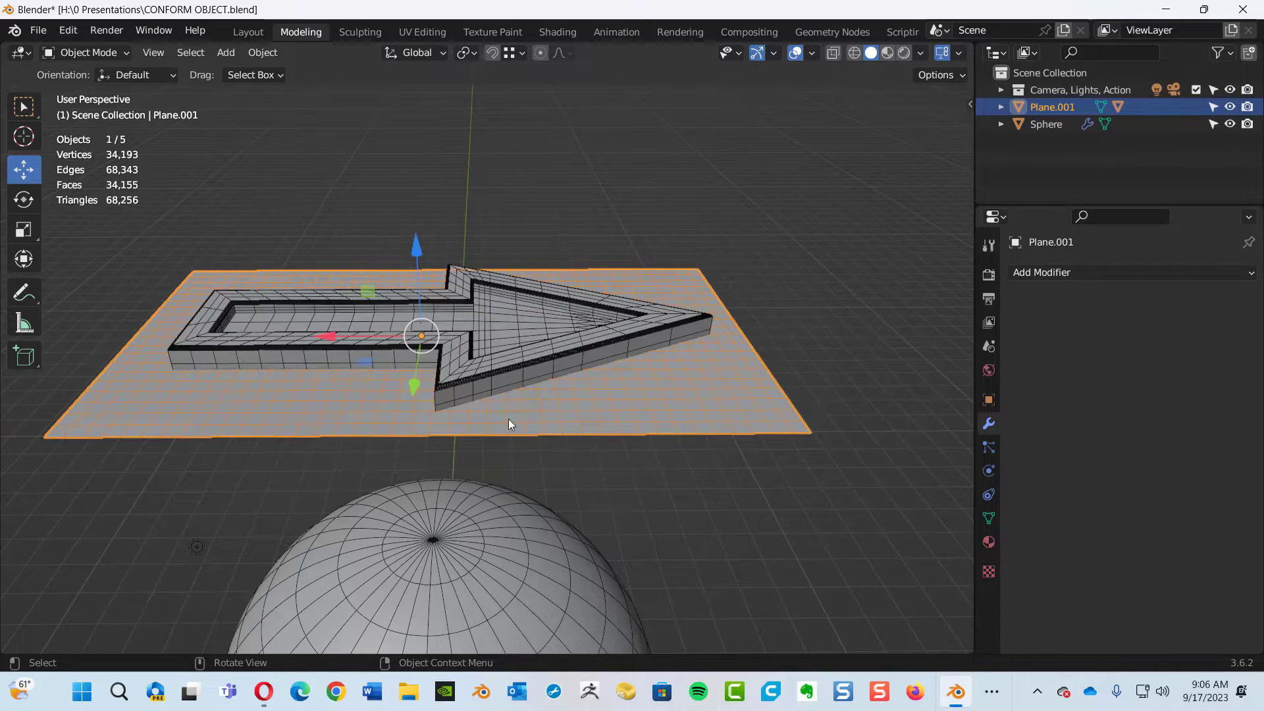
{"action": "left_click_drag", "start_coordinate": [415, 247], "coordinate": [416, 276]}
{"action": "left_click_drag", "start_coordinate": [334, 362], "coordinate": [318, 394]}
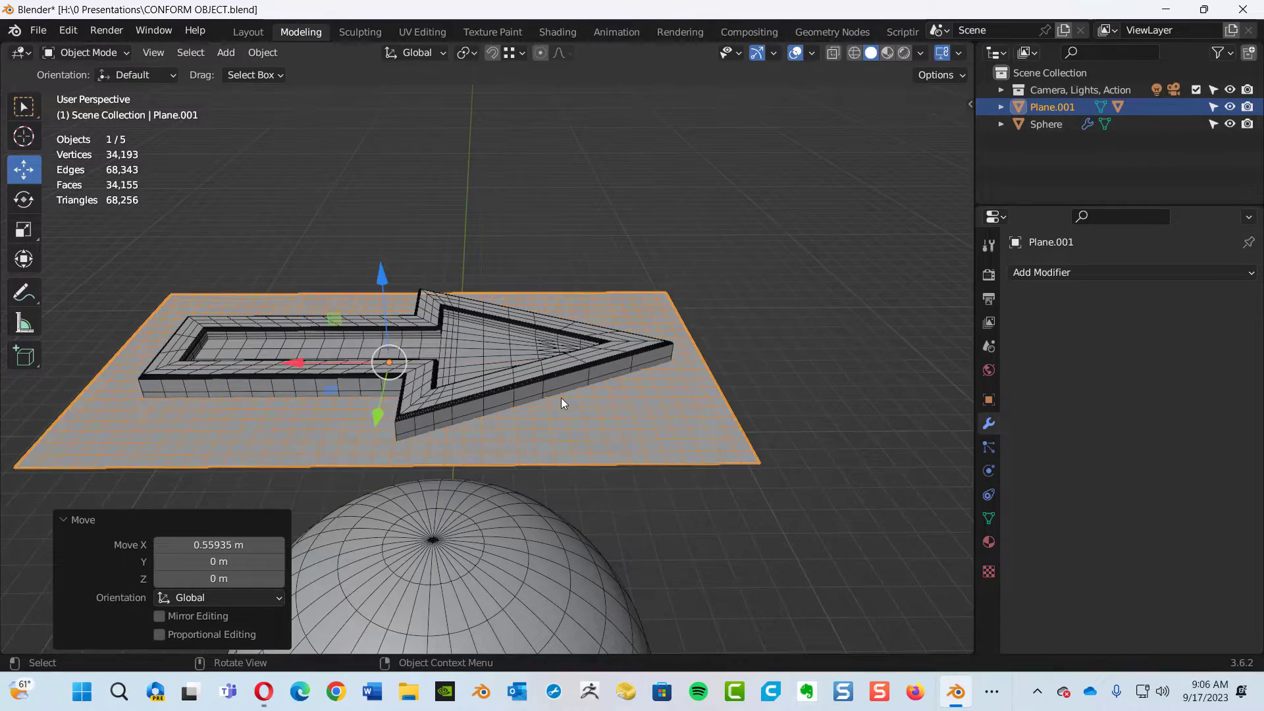
{"action": "middle_click_drag", "start_coordinate": [617, 416], "coordinate": [473, 284]}
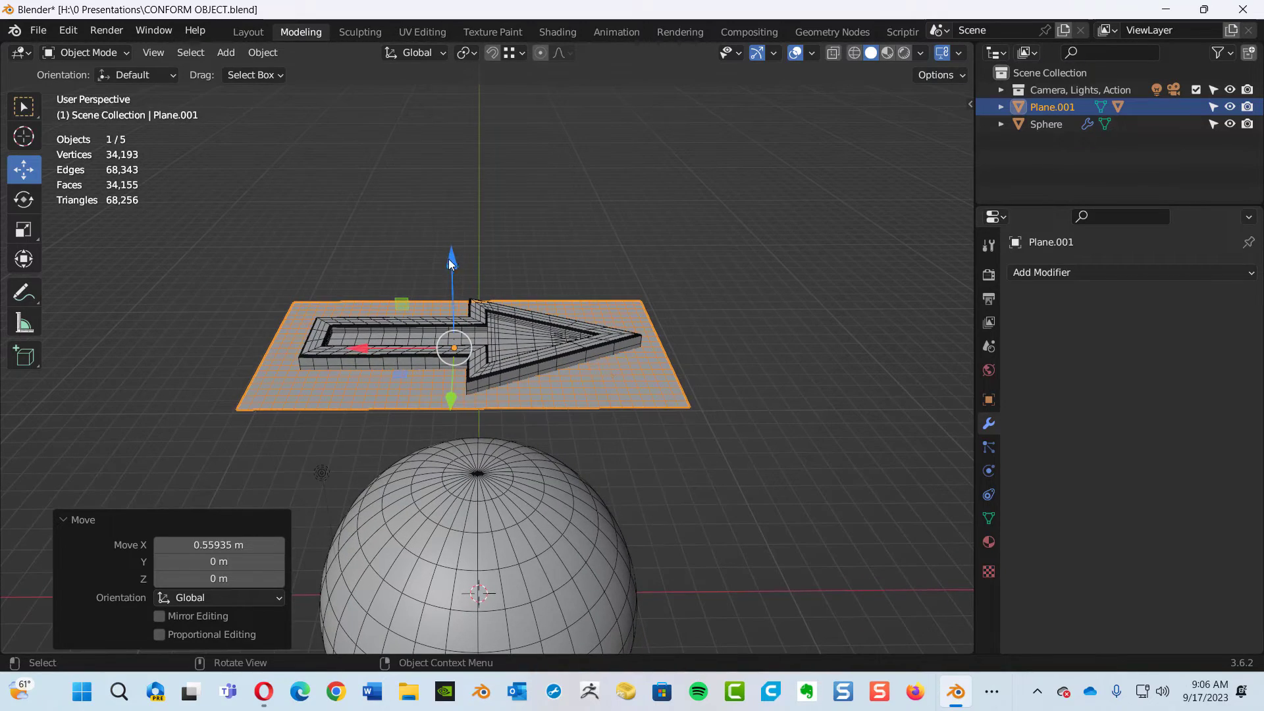
{"action": "left_click_drag", "start_coordinate": [449, 259], "coordinate": [547, 309]}
{"action": "middle_click_drag", "start_coordinate": [547, 310], "coordinate": [512, 345]}
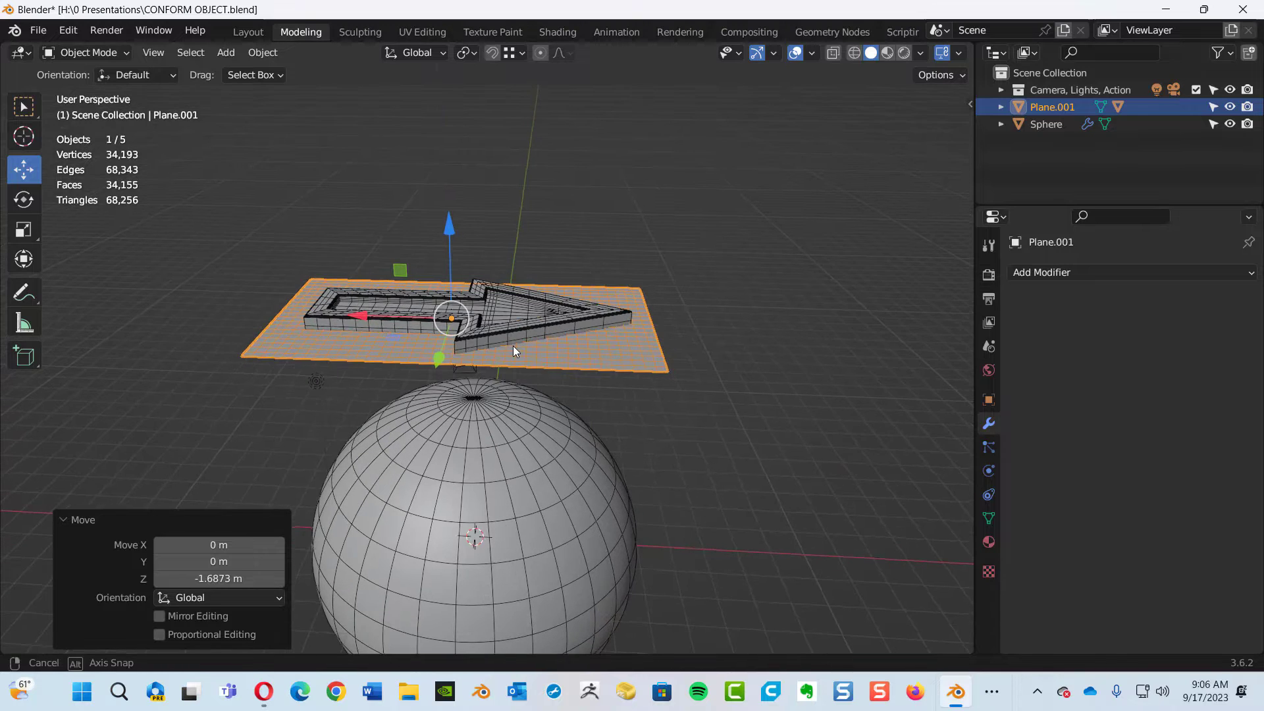
{"action": "left_click", "coordinate": [1045, 272]}
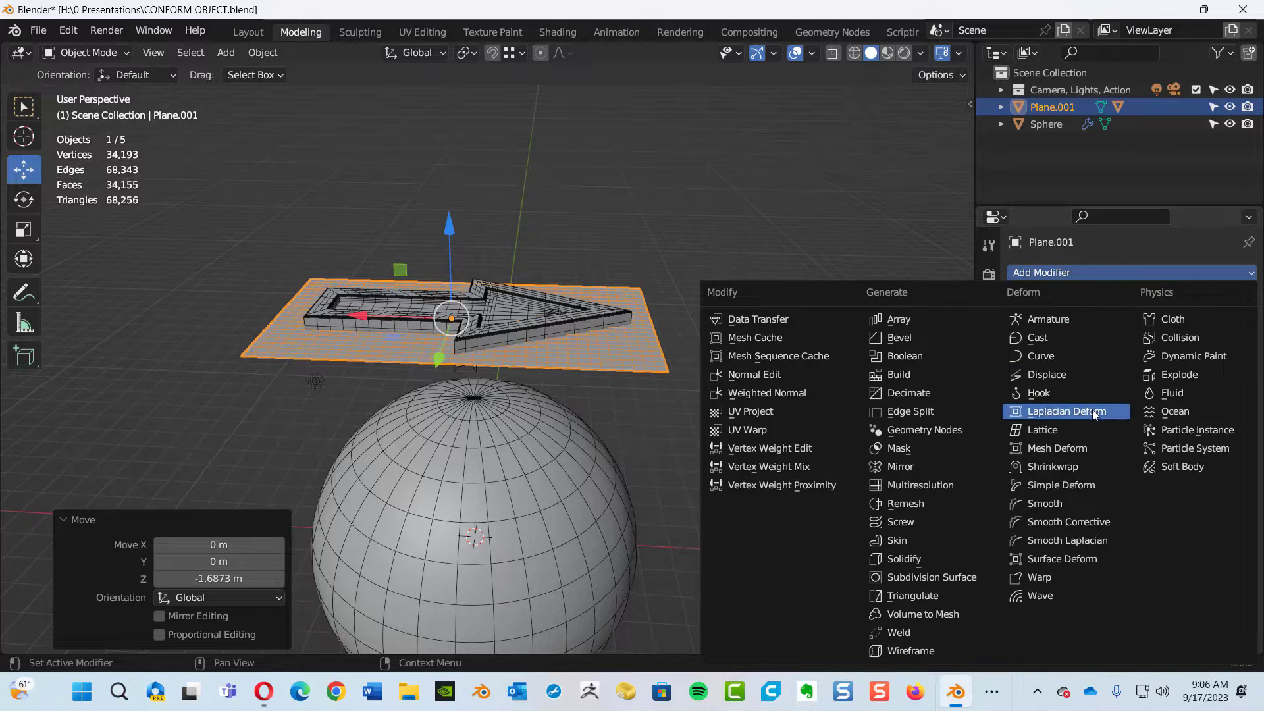
{"action": "left_click", "coordinate": [1056, 560]}
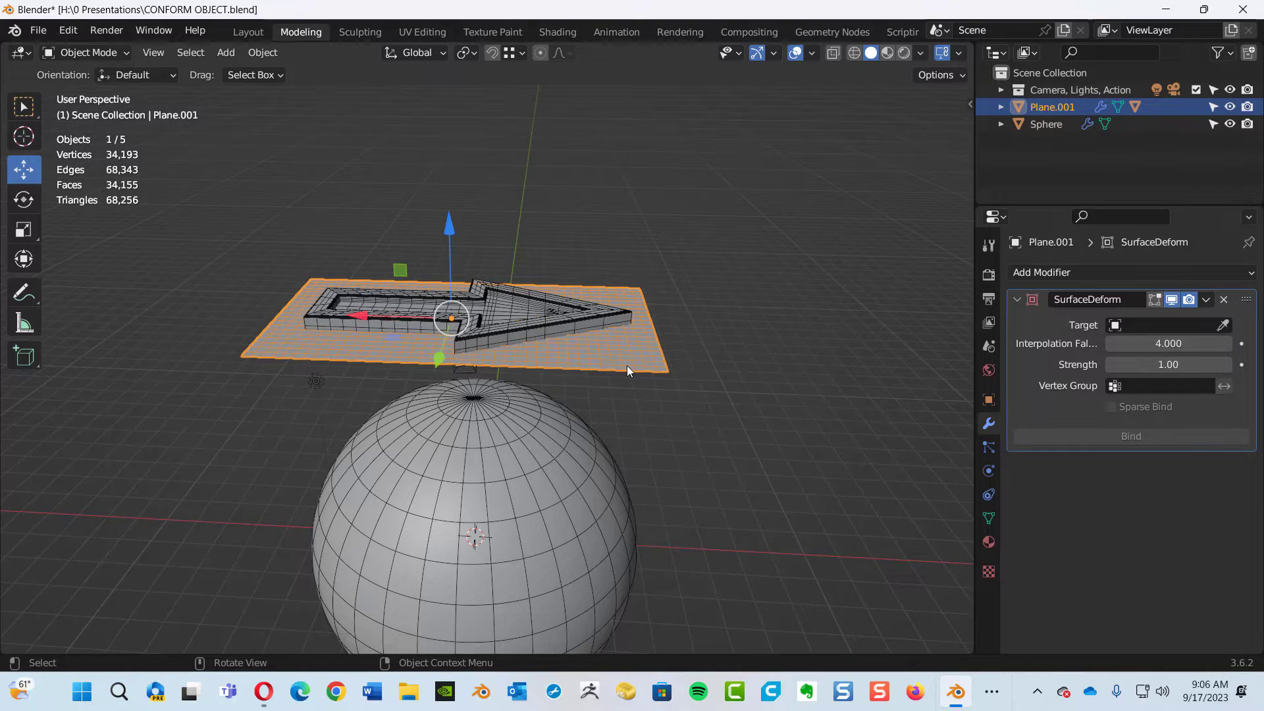
{"action": "left_click", "coordinate": [1224, 299]}
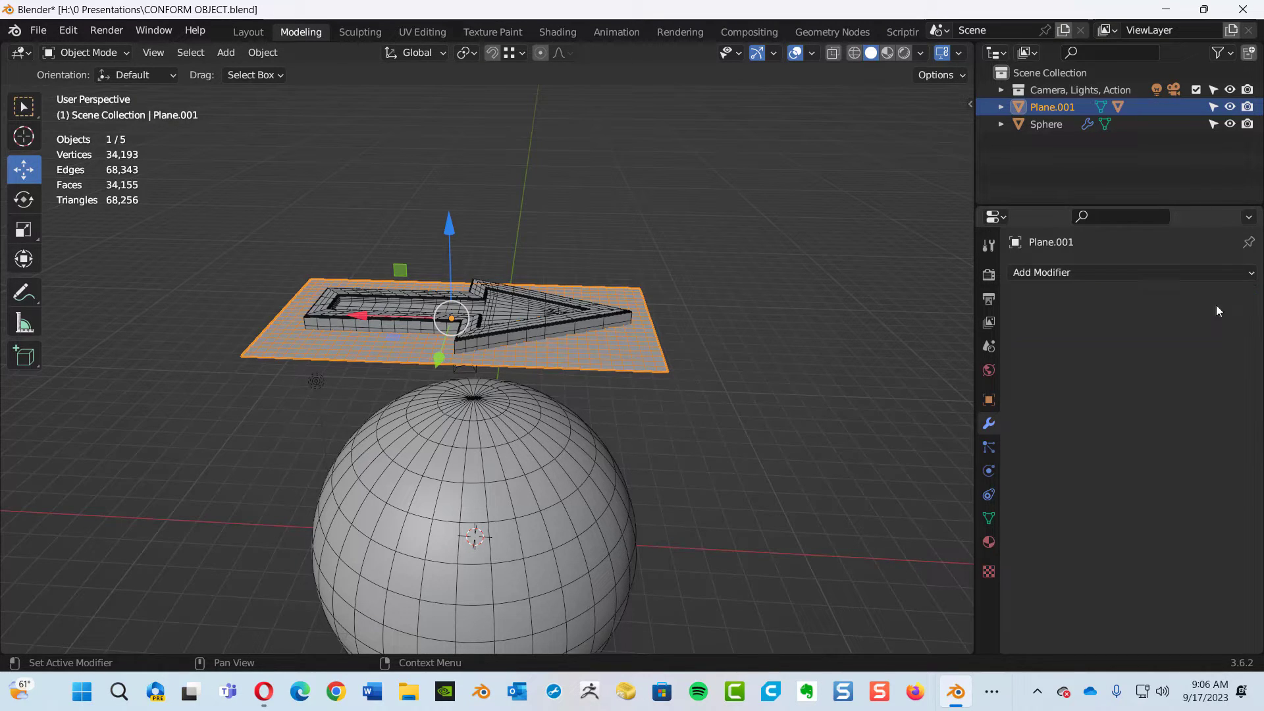
Add a Surface Deform modifier to the arrow, target the grid plane Plane.001 and bind it.
{"action": "left_click", "coordinate": [561, 319]}
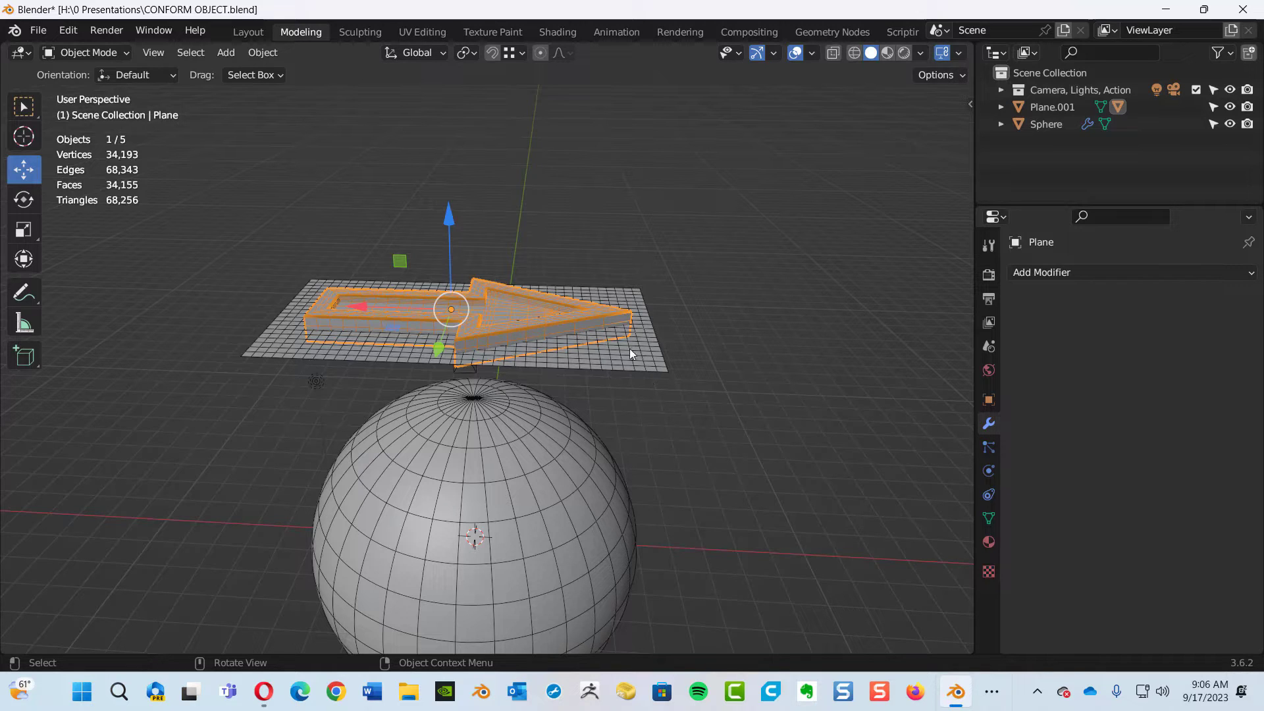
{"action": "left_click", "coordinate": [647, 356]}
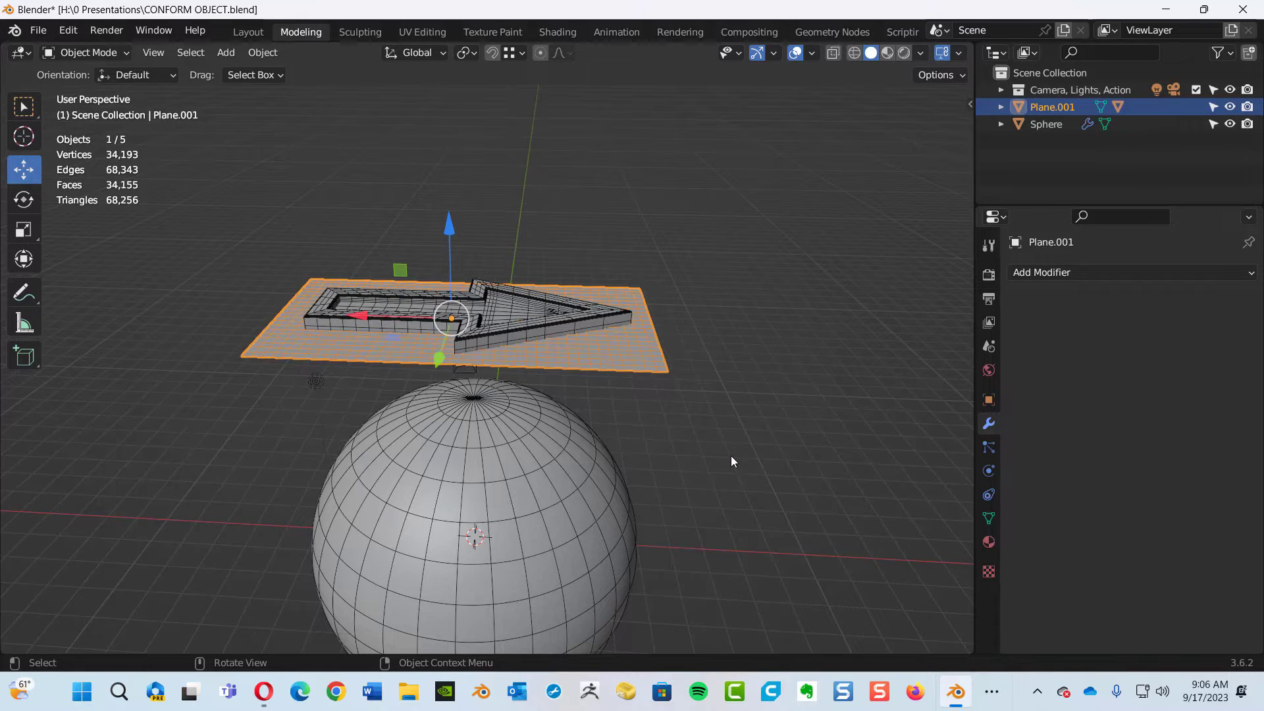
{"action": "left_click", "coordinate": [536, 311]}
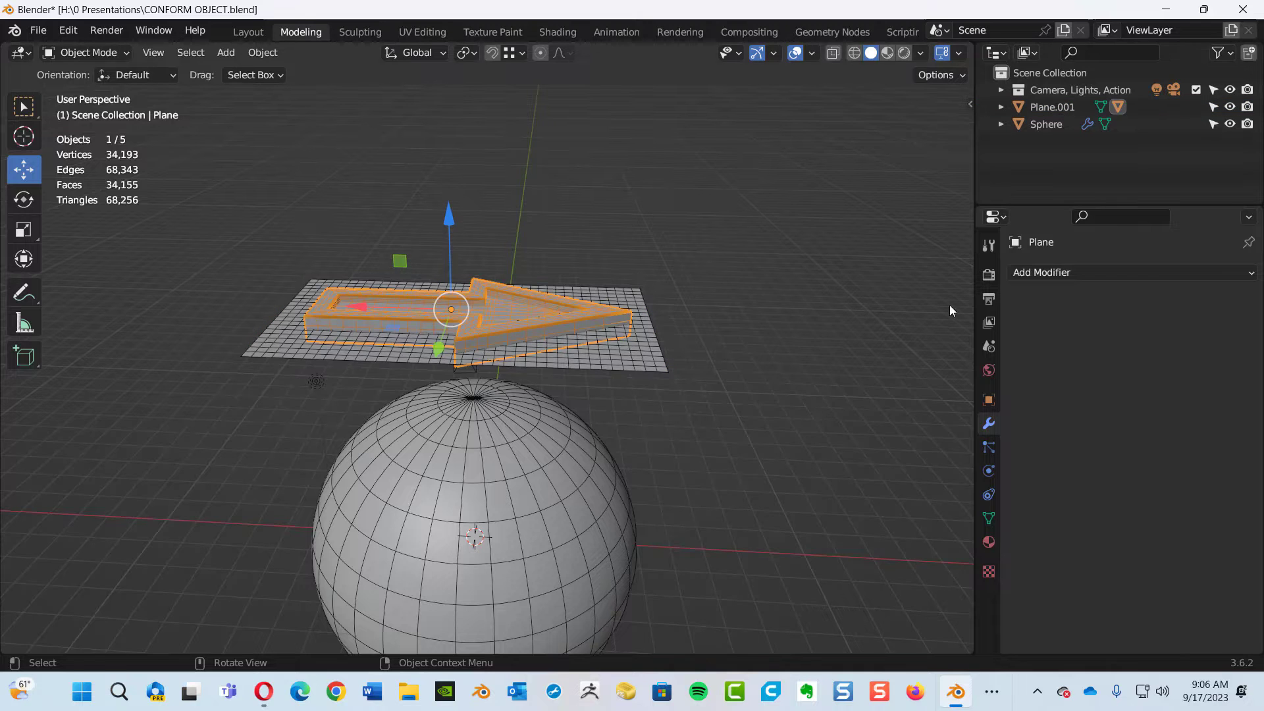
{"action": "left_click", "coordinate": [1108, 275]}
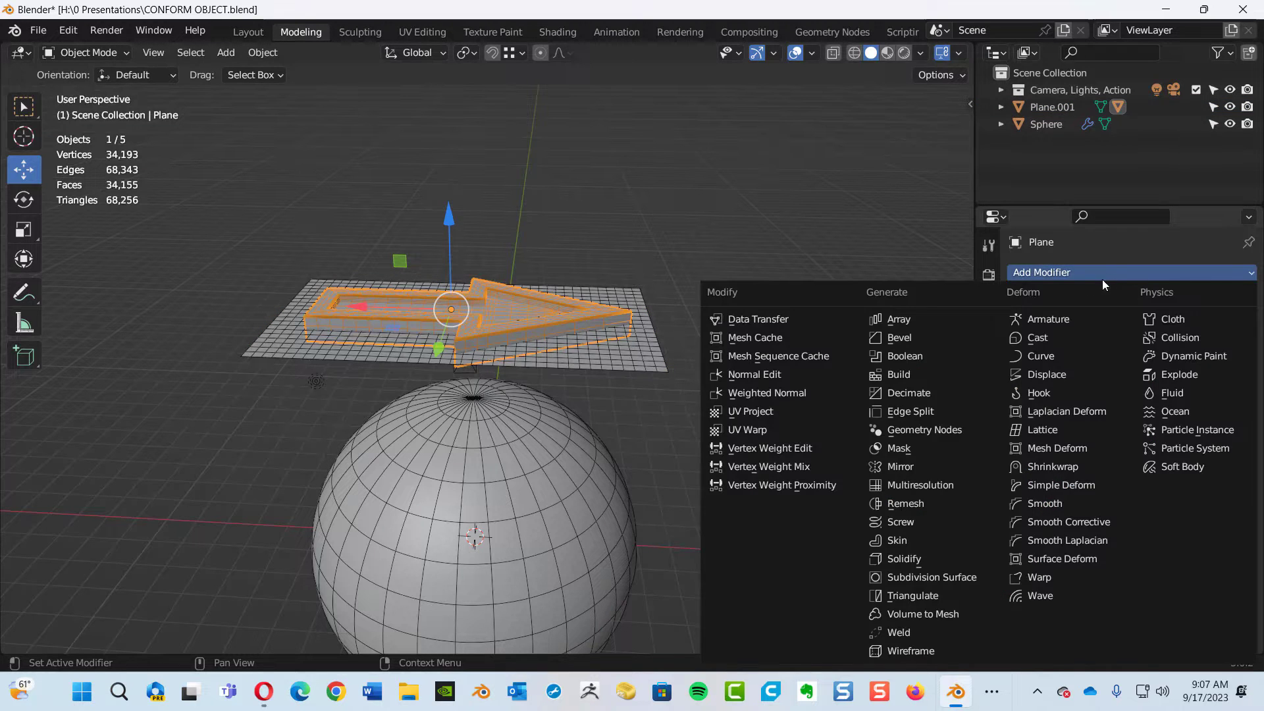
{"action": "left_click", "coordinate": [1079, 556]}
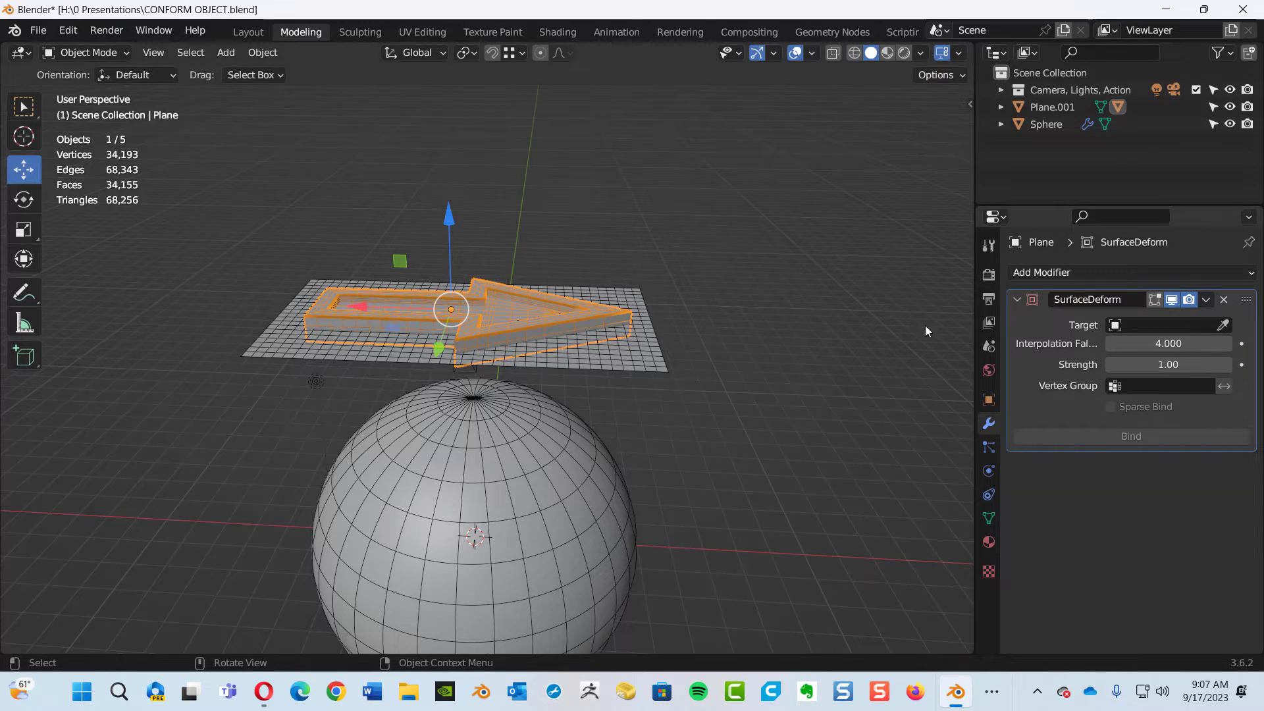
{"action": "left_click", "coordinate": [1222, 326]}
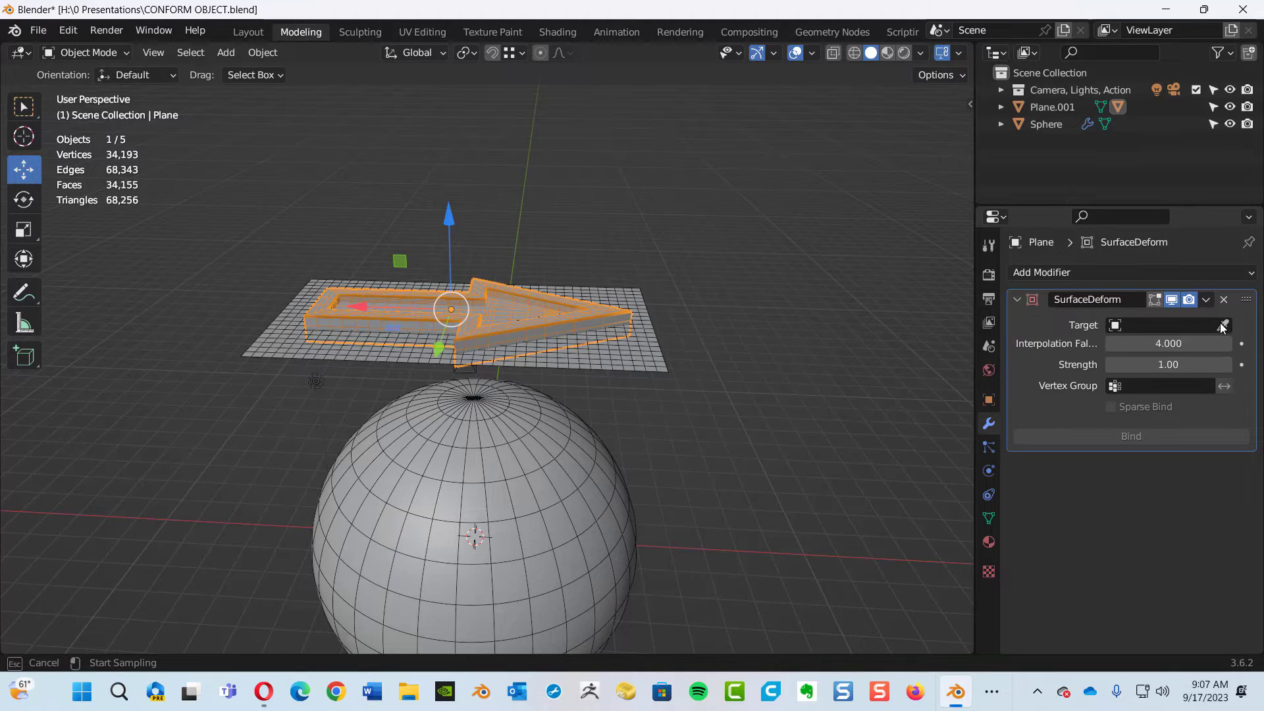
{"action": "left_click", "coordinate": [642, 349]}
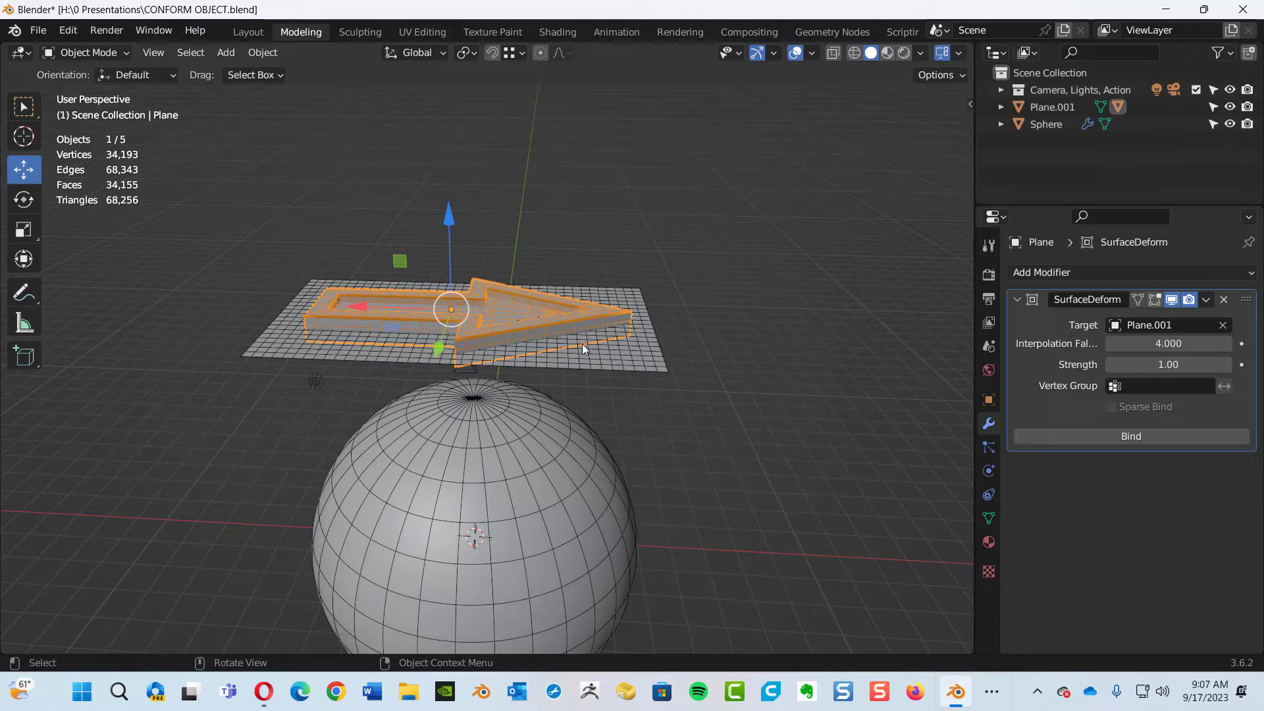
{"action": "left_click", "coordinate": [1130, 435]}
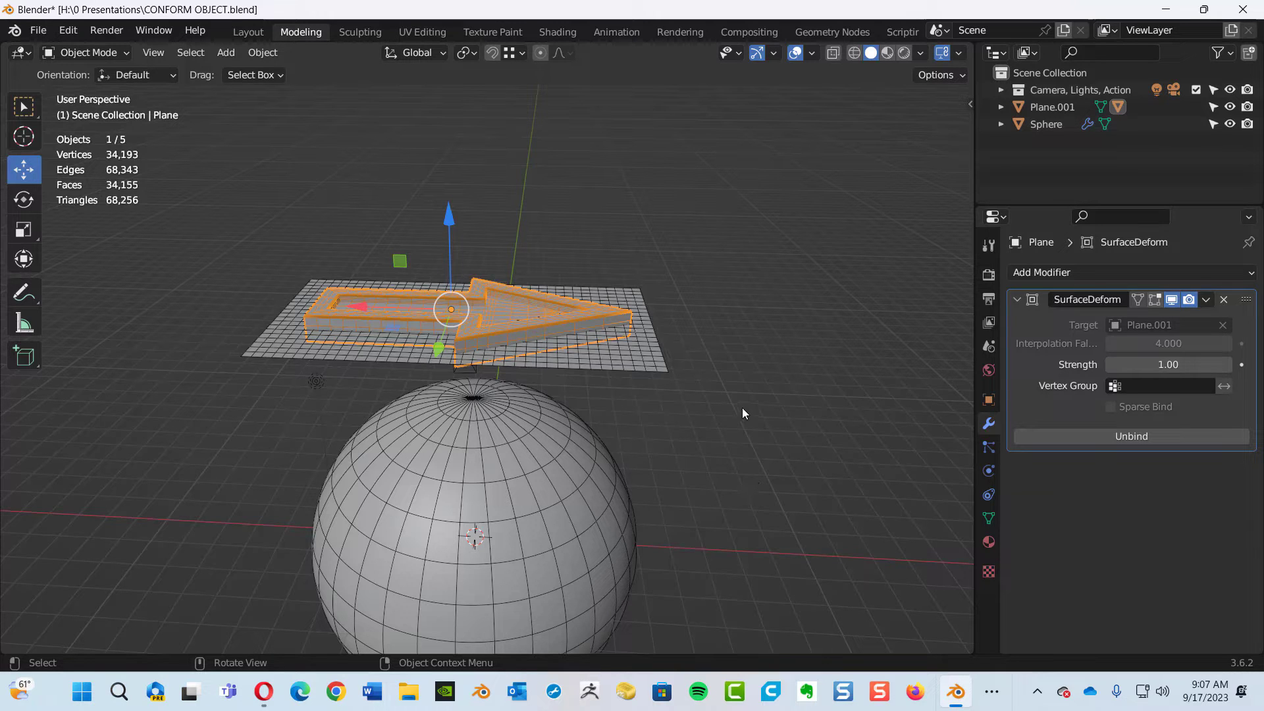
Lower the grid plane and its arrow toward the top of the sphere by about -1.51 m in Z.
{"action": "middle_click_drag", "start_coordinate": [733, 381], "coordinate": [673, 305]}
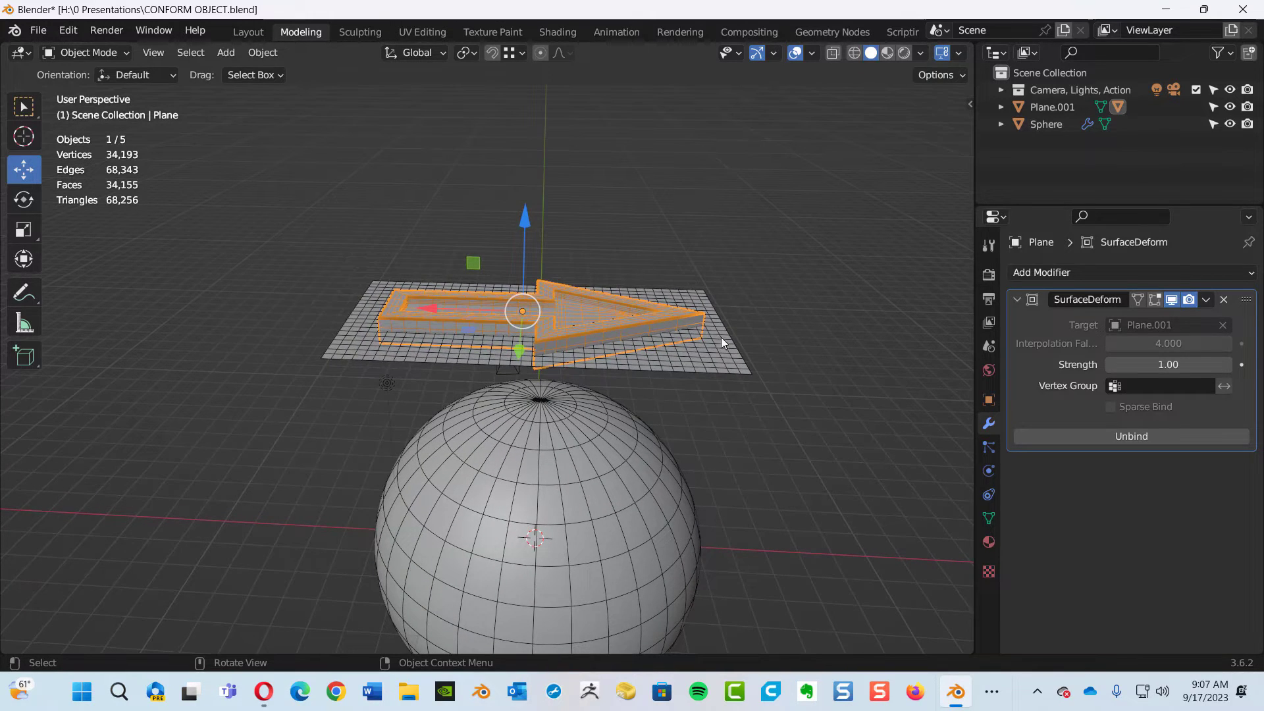
{"action": "left_click", "coordinate": [702, 358]}
{"action": "left_click_drag", "start_coordinate": [527, 230], "coordinate": [552, 287]}
{"action": "middle_click_drag", "start_coordinate": [613, 343], "coordinate": [721, 370]}
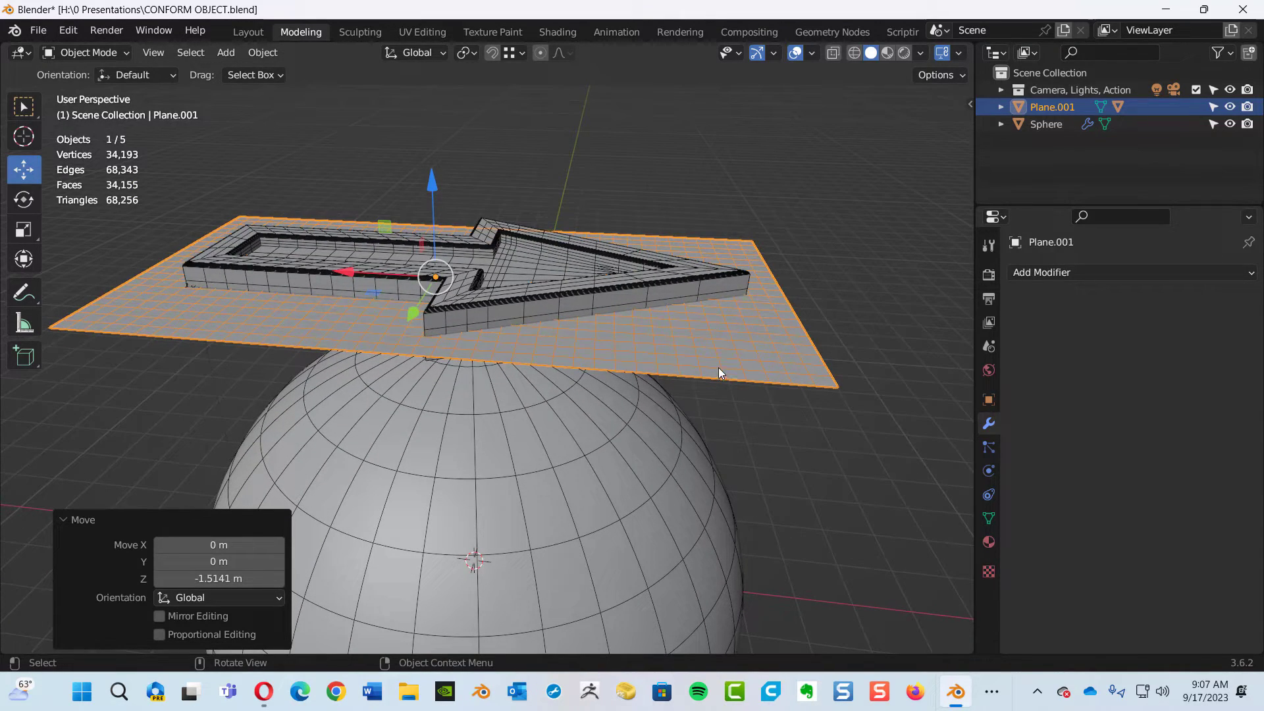
Apply Rotation & Scale to both the grid plane and the arrow.
{"action": "key", "text": "ctrl+a"}
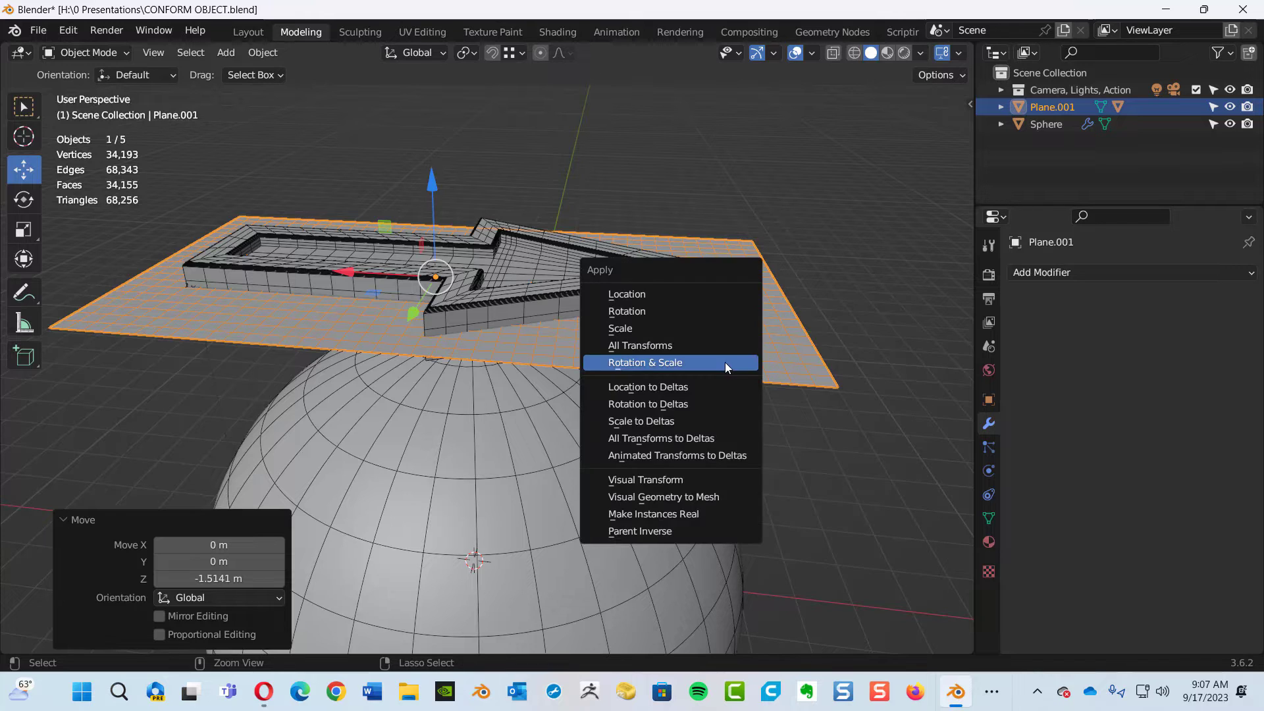
{"action": "left_click", "coordinate": [725, 362]}
{"action": "left_click", "coordinate": [634, 275]}
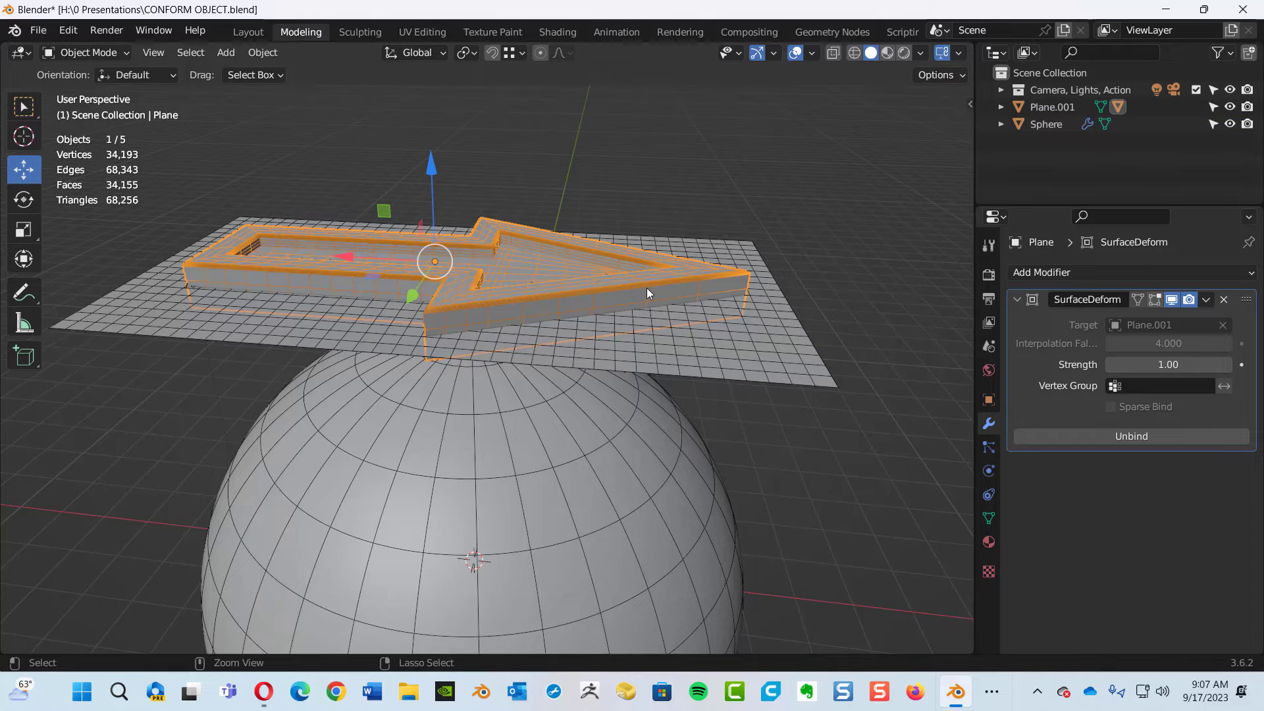
{"action": "key", "text": "ctrl+a"}
{"action": "left_click", "coordinate": [647, 287]}
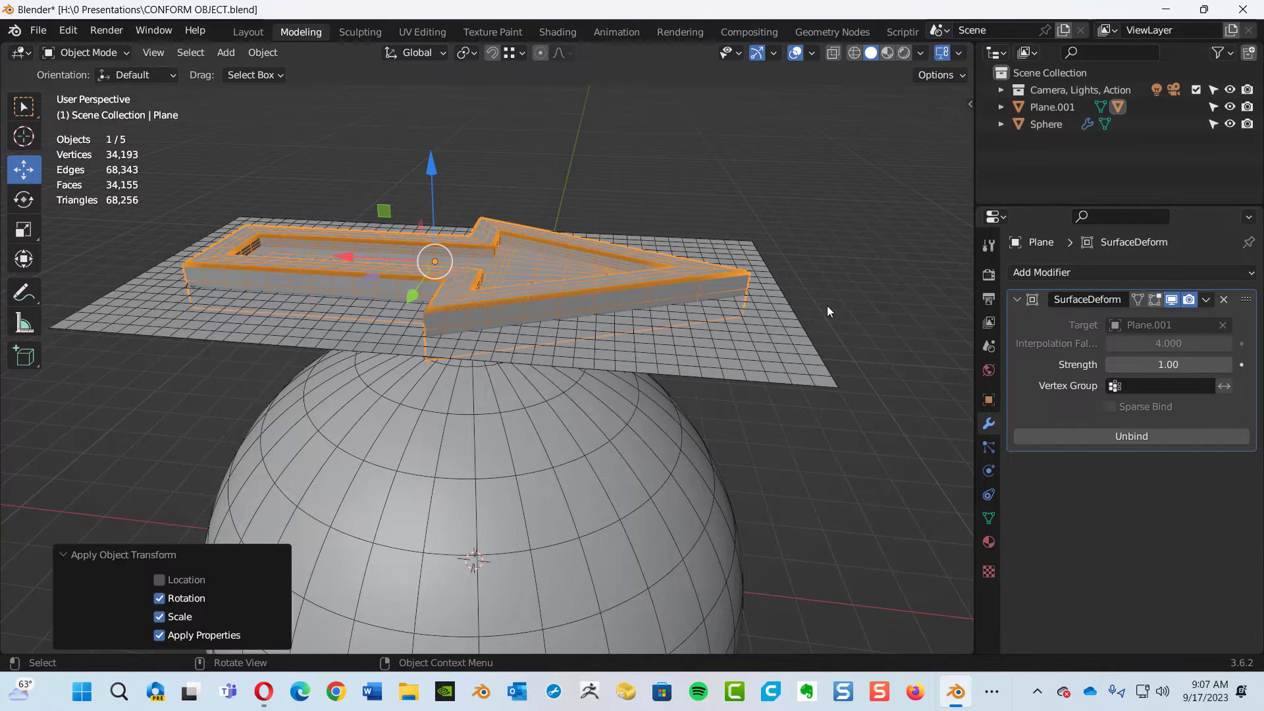
Add a Shrinkwrap modifier to the grid plane with the Sphere as its target.
{"action": "middle_click_drag", "start_coordinate": [832, 364], "coordinate": [566, 308]}
{"action": "left_click", "coordinate": [744, 322]}
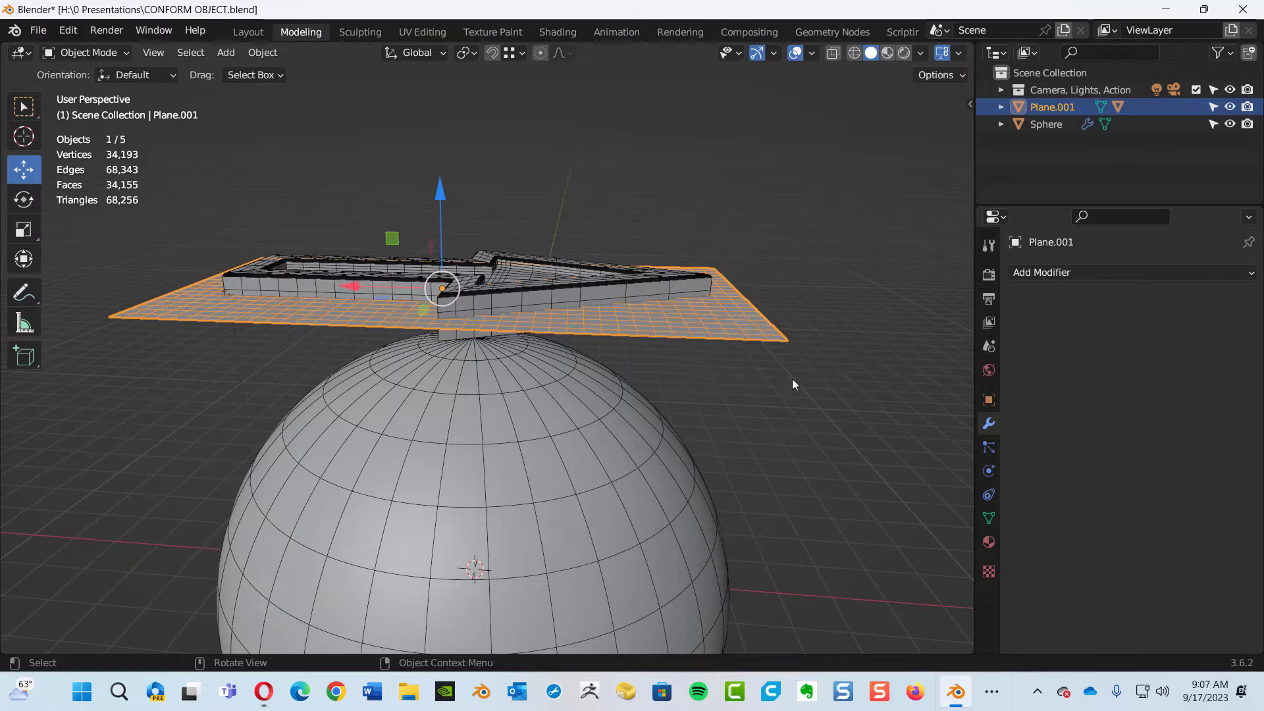
{"action": "left_click", "coordinate": [1054, 273]}
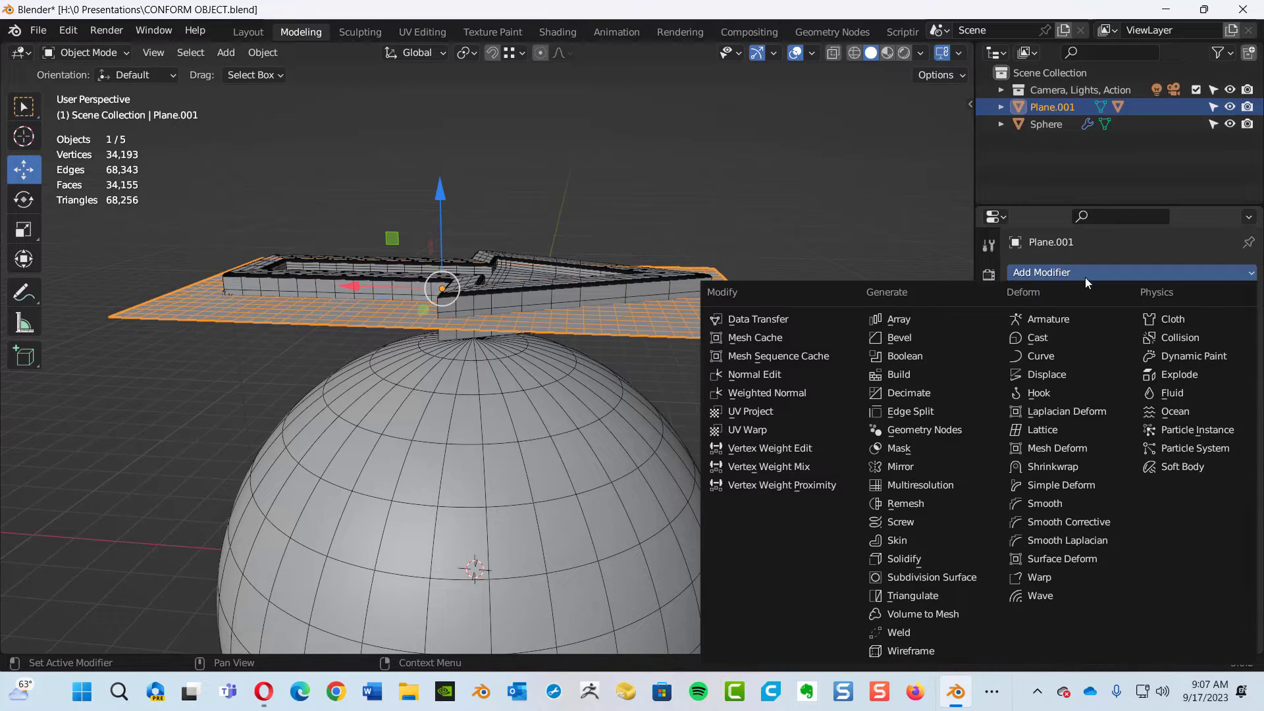
{"action": "left_click", "coordinate": [1057, 468]}
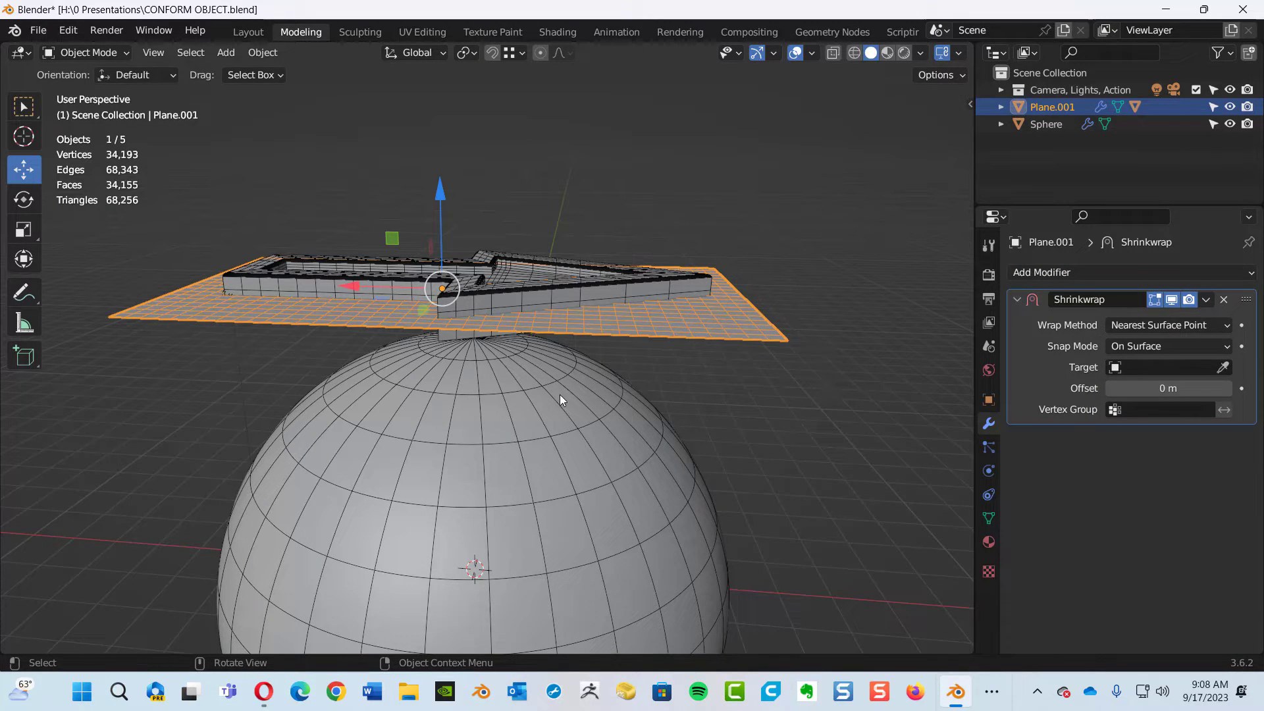
{"action": "left_click", "coordinate": [1223, 368]}
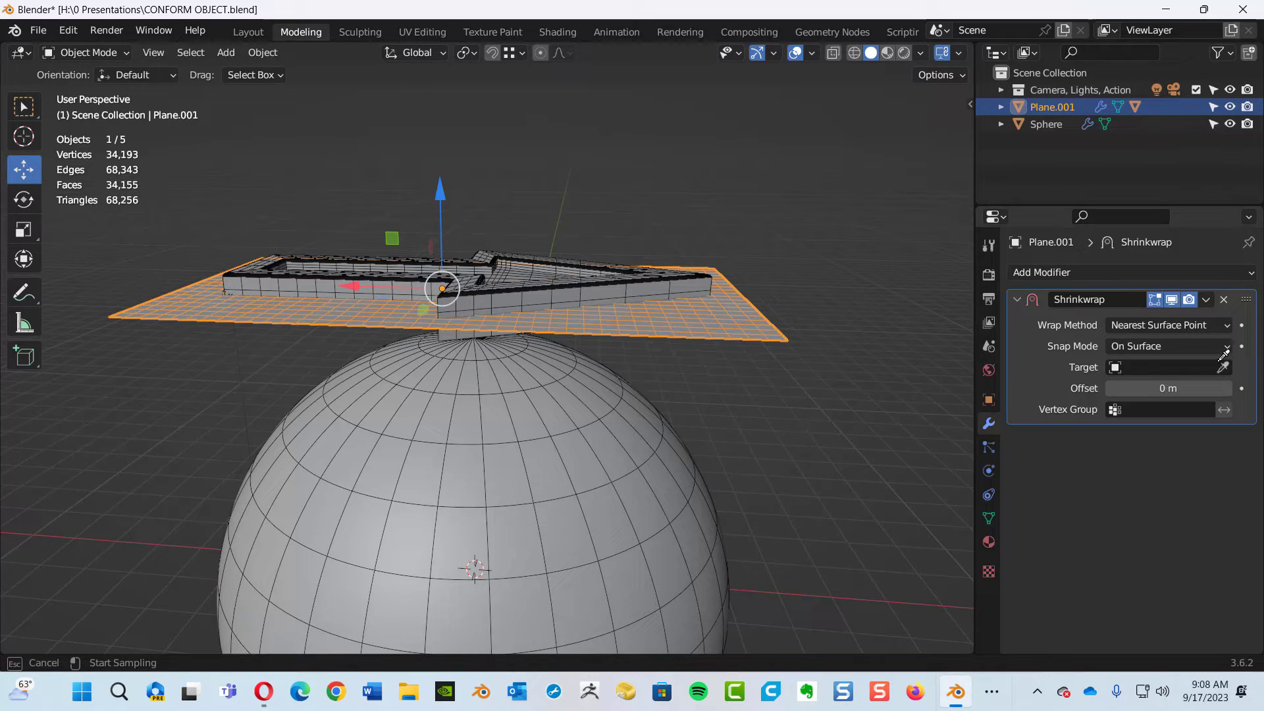
{"action": "left_click", "coordinate": [575, 453]}
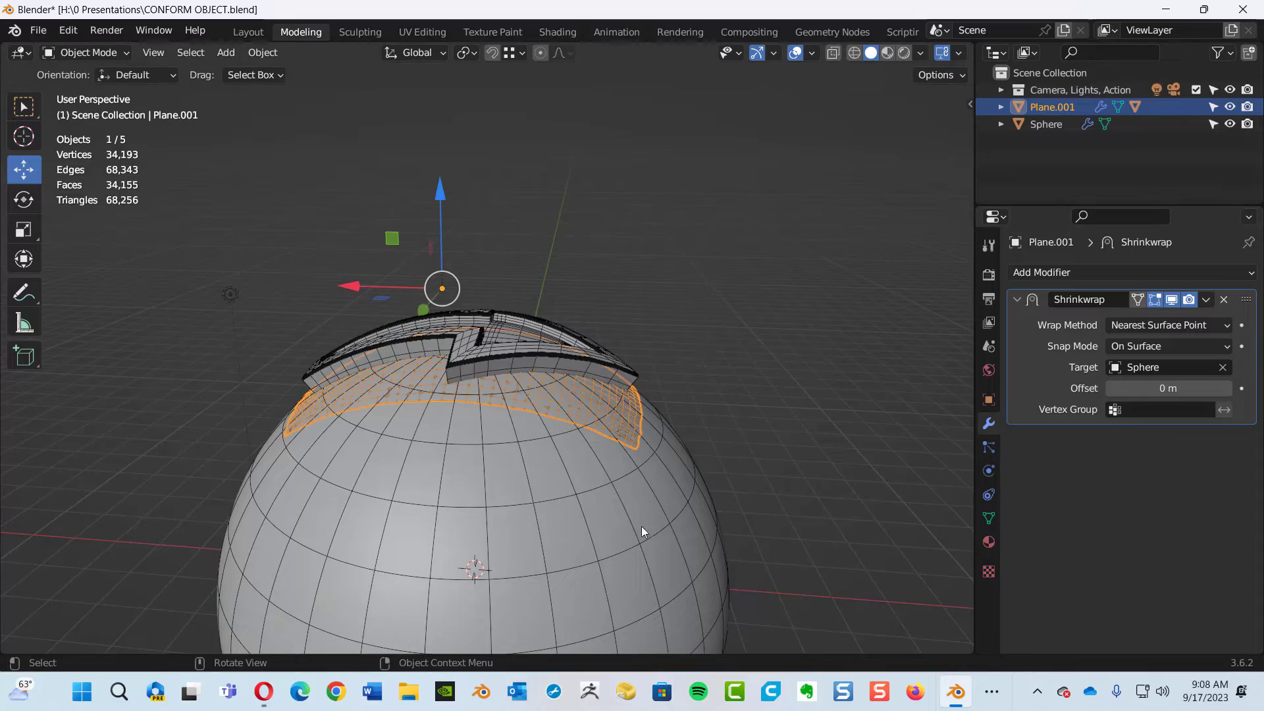
Slide the shrinkwrapped grid plane across the sphere by about -0.24 m in X.
{"action": "middle_click_drag", "start_coordinate": [678, 359], "coordinate": [167, 321]}
{"action": "left_click_drag", "start_coordinate": [377, 305], "coordinate": [487, 393], "text": "ctrl+alt"}
{"action": "left_click_drag", "start_coordinate": [492, 338], "coordinate": [464, 353], "text": "alt+shift"}
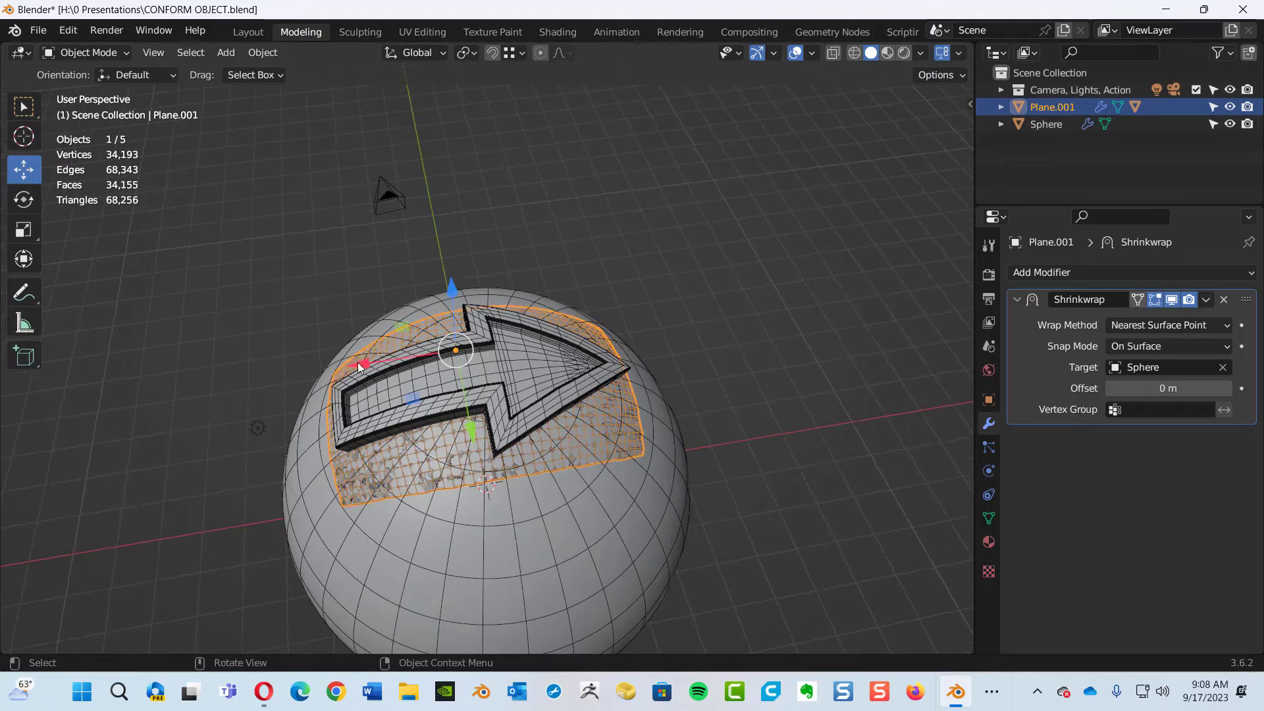
{"action": "key", "text": "g"}
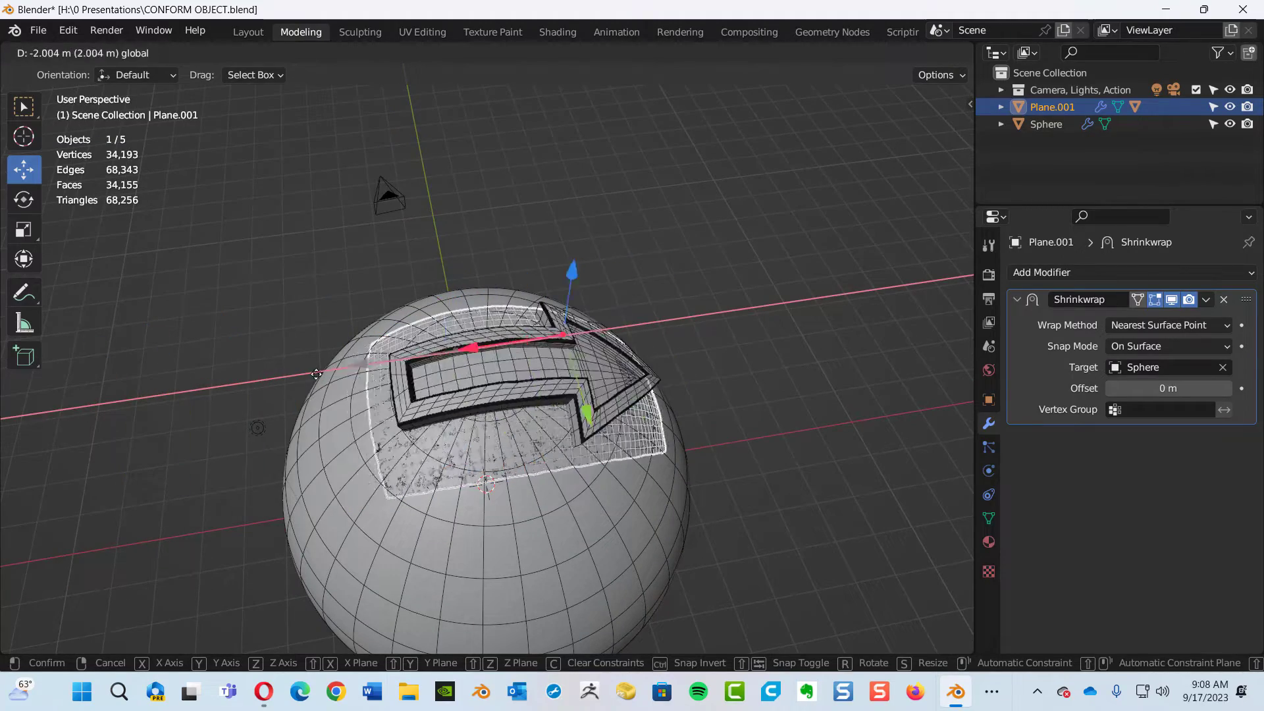
{"action": "left_click", "coordinate": [66, 208]}
Rotate the grid plane around the global Z axis, first by about 34.8° and a second time by about -86.4°.
{"action": "left_click", "coordinate": [23, 199]}
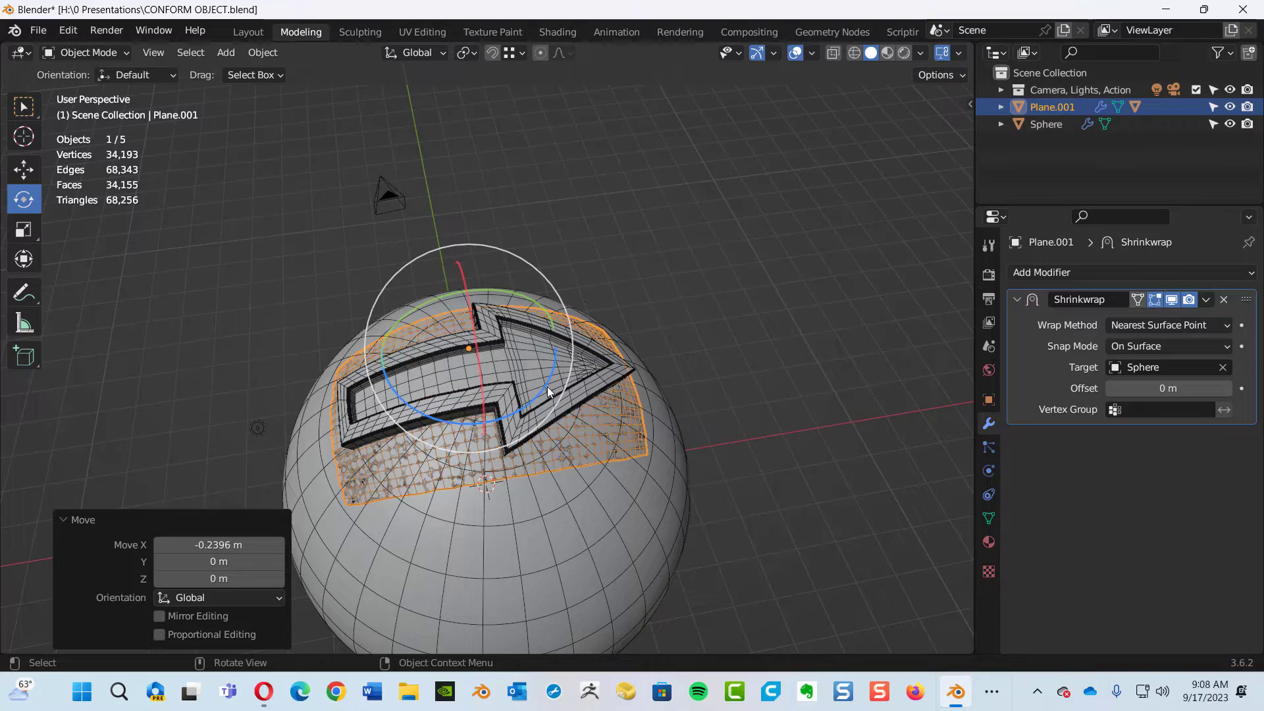
{"action": "left_click_drag", "start_coordinate": [544, 393], "coordinate": [745, 327]}
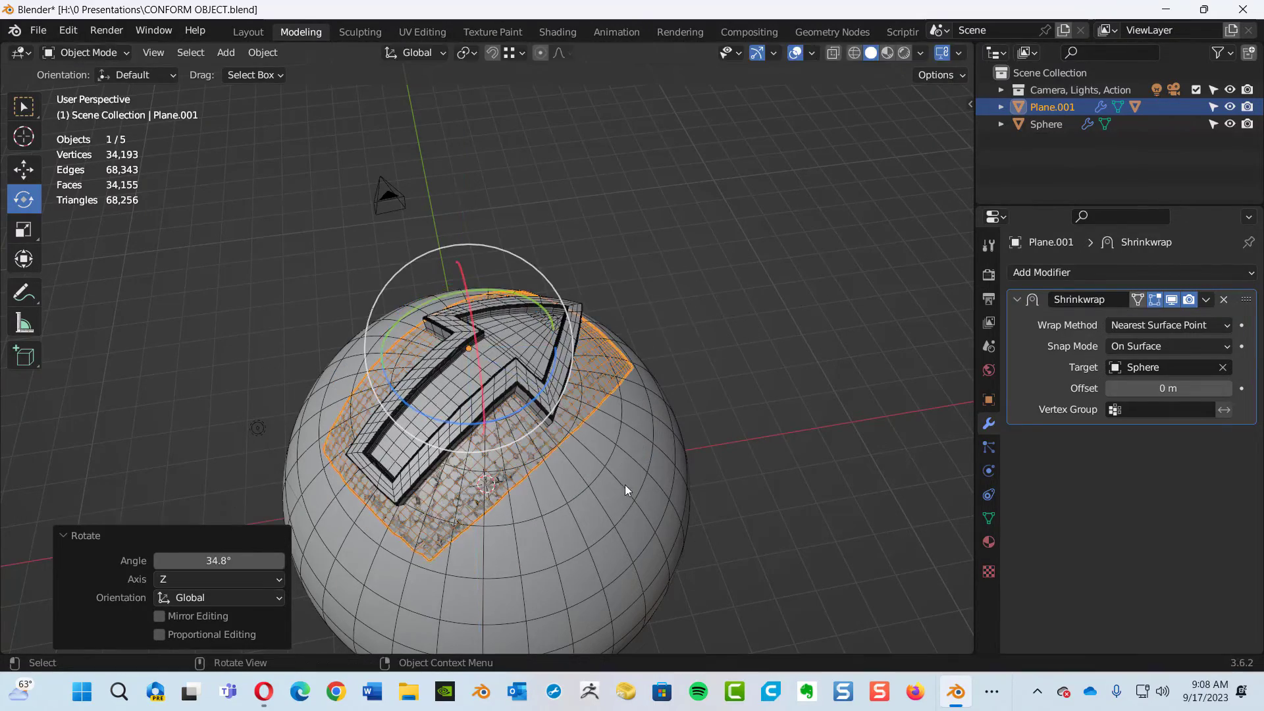
{"action": "middle_click_drag", "start_coordinate": [584, 519], "coordinate": [563, 377]}
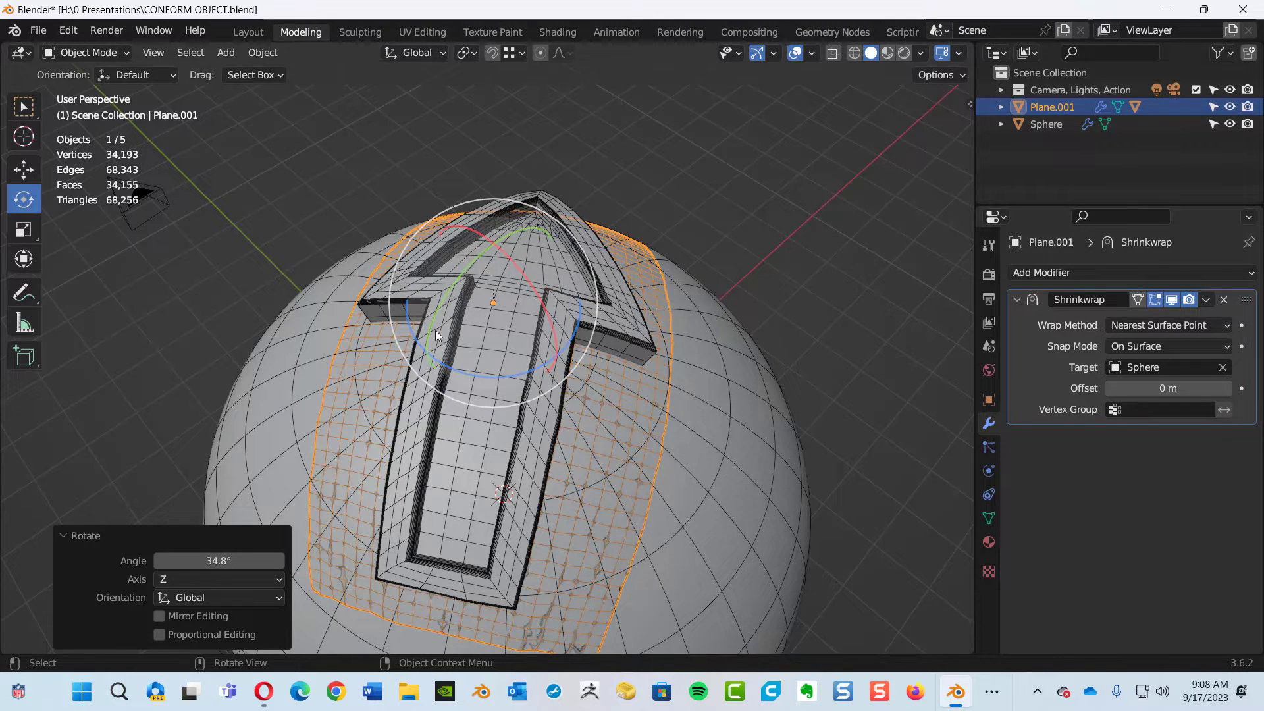
{"action": "key", "text": "shift+a"}
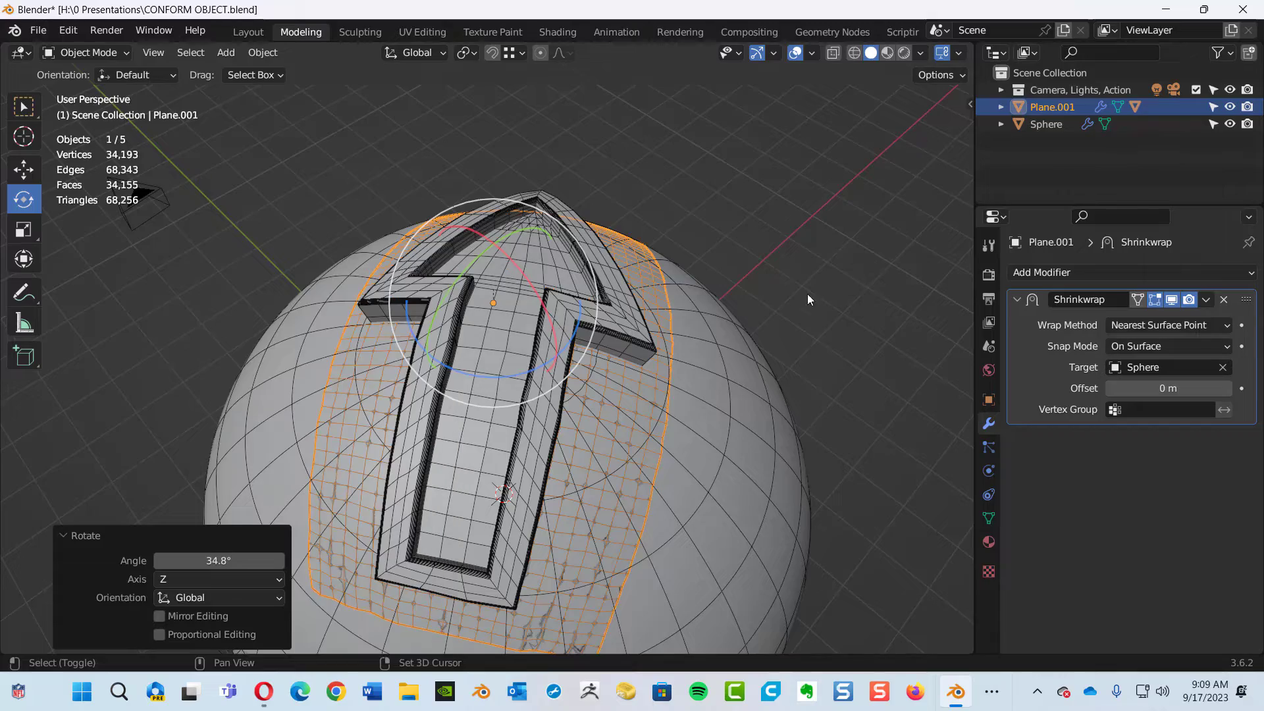
{"action": "middle_click_drag", "start_coordinate": [805, 326], "coordinate": [632, 303]}
{"action": "left_click_drag", "start_coordinate": [586, 266], "coordinate": [489, 306]}
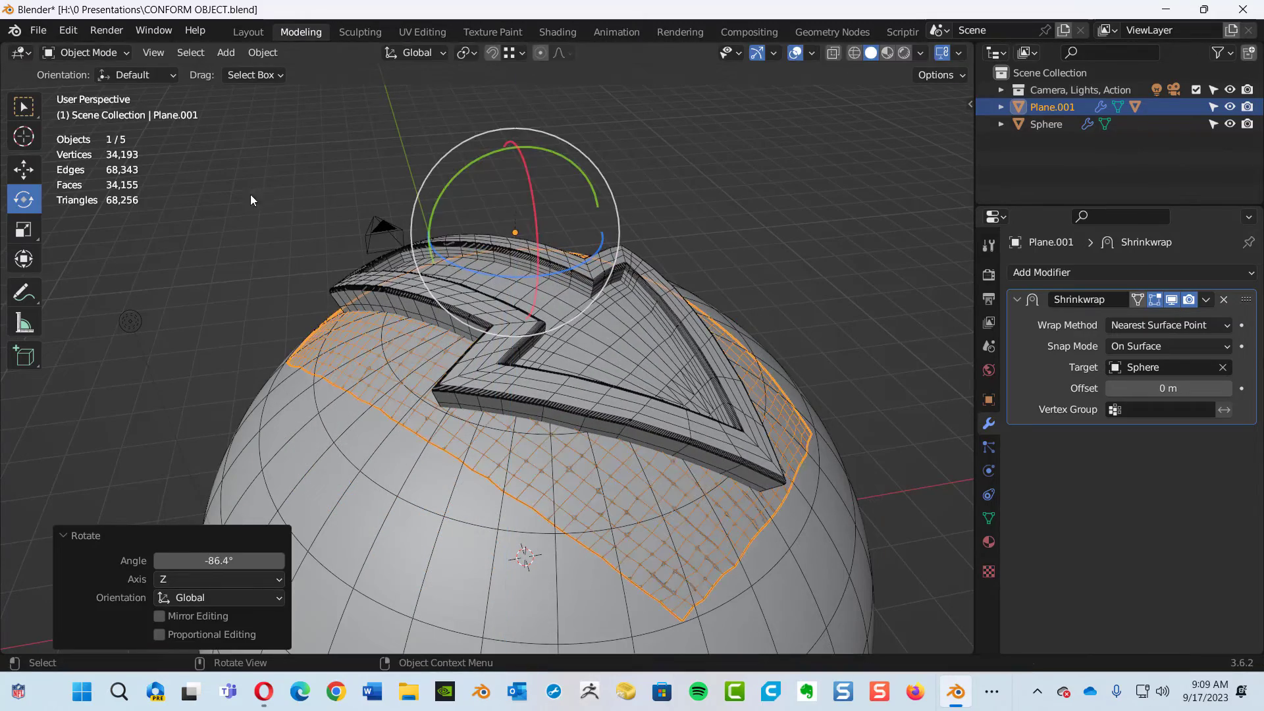
Slide the grid plane over the sphere along Y, first by about -0.44 m and finally by about 0.73 m.
{"action": "left_click", "coordinate": [25, 170]}
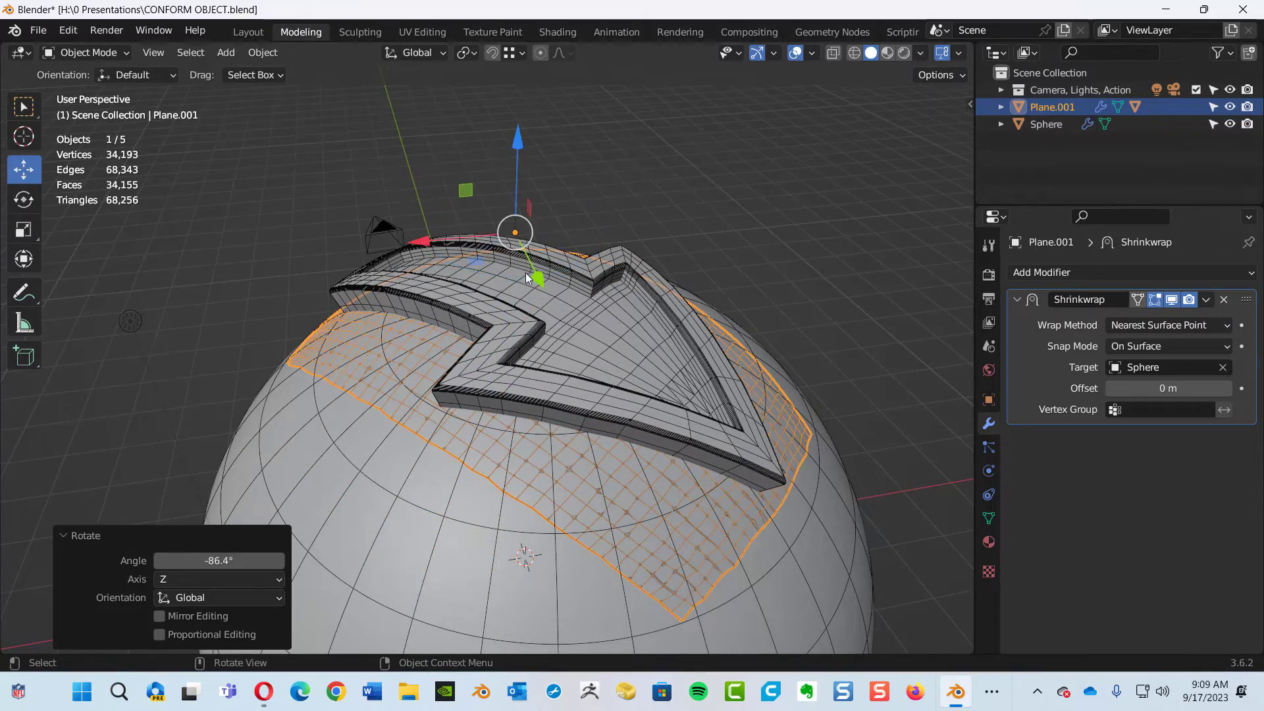
{"action": "left_click_drag", "start_coordinate": [534, 280], "coordinate": [510, 211]}
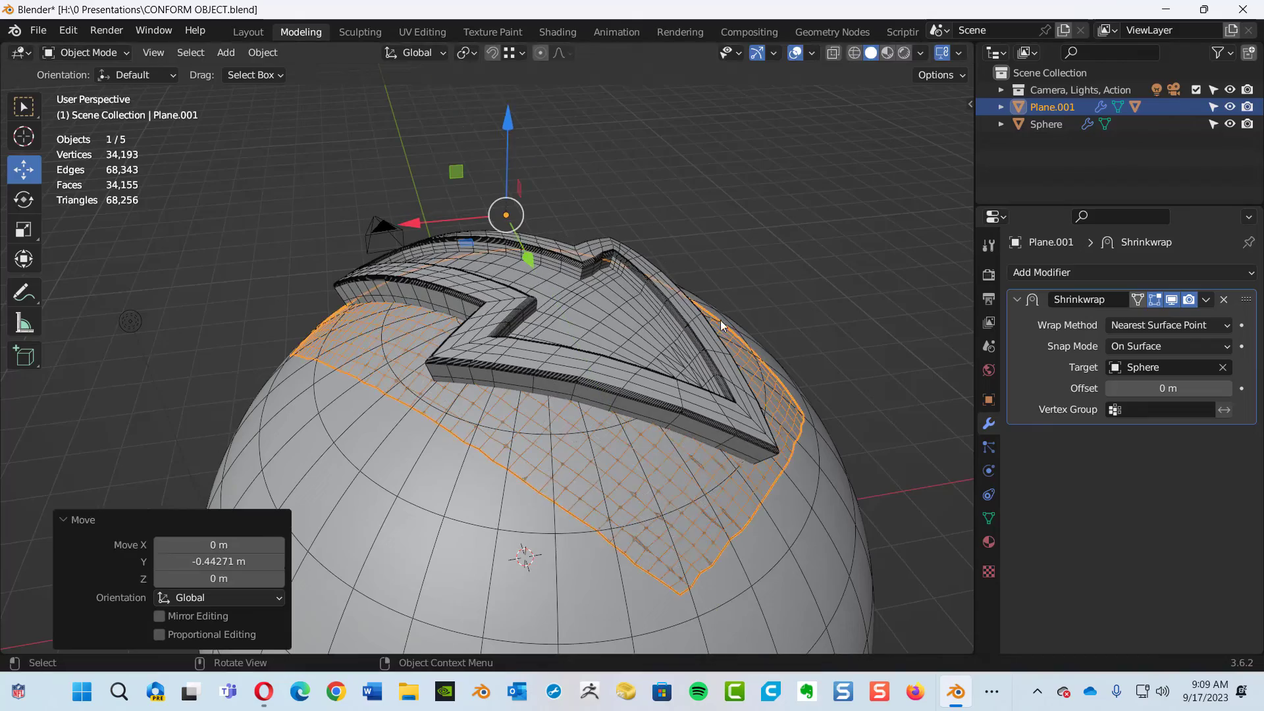
{"action": "middle_click_drag", "start_coordinate": [685, 488], "coordinate": [570, 413]}
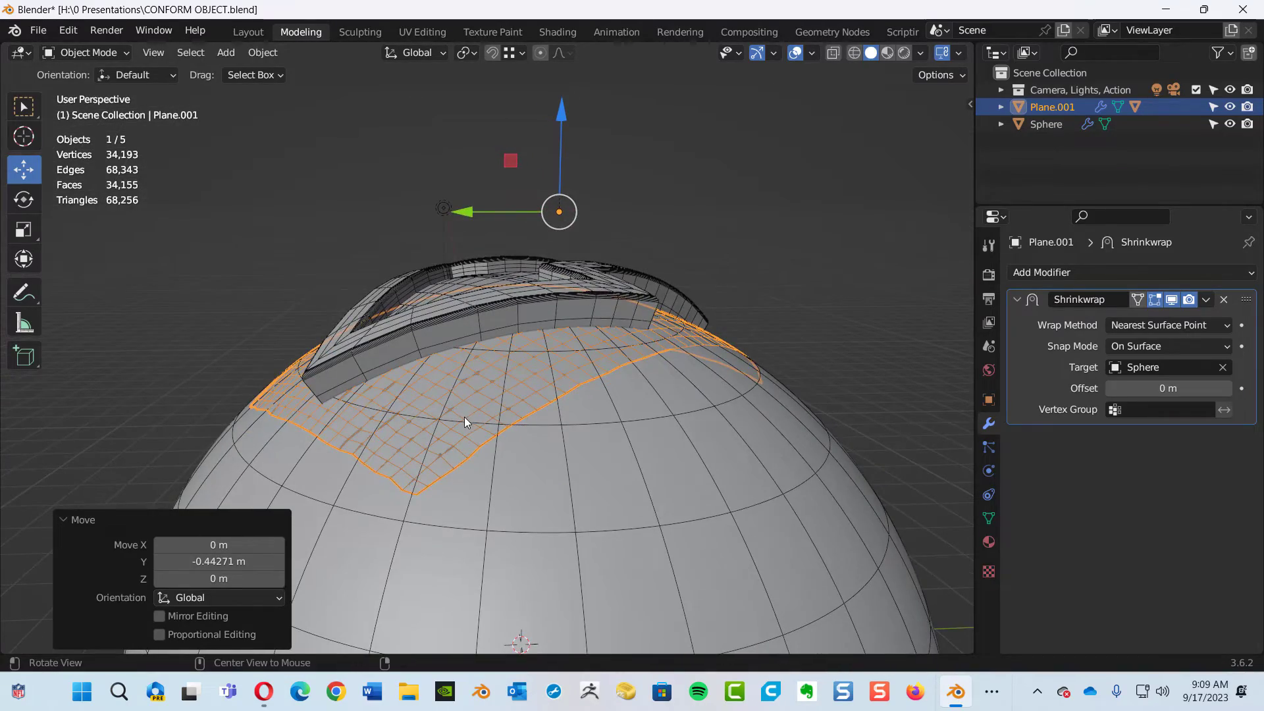
{"action": "middle_click_drag", "start_coordinate": [465, 417], "coordinate": [846, 491]}
{"action": "middle_click_drag", "start_coordinate": [582, 394], "coordinate": [640, 345], "text": "ctrl"}
{"action": "middle_click_drag", "start_coordinate": [538, 326], "coordinate": [513, 313]}
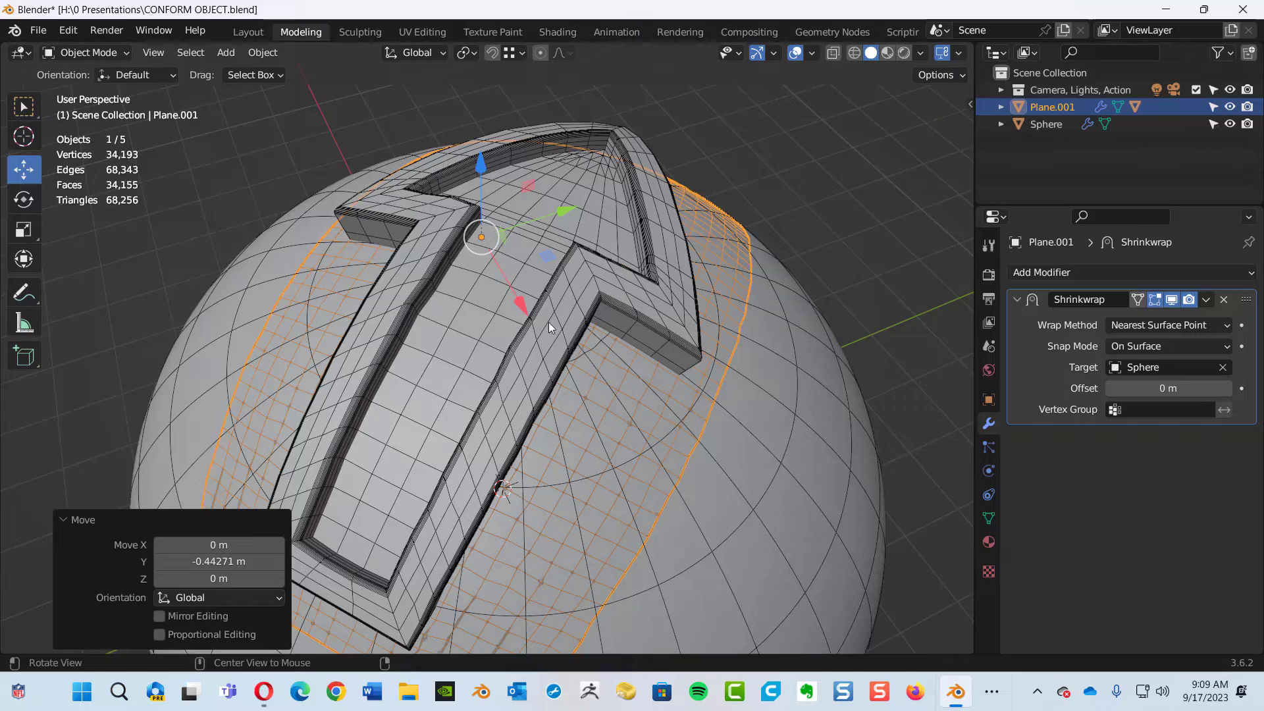
{"action": "middle_click_drag", "start_coordinate": [578, 339], "coordinate": [413, 269]}
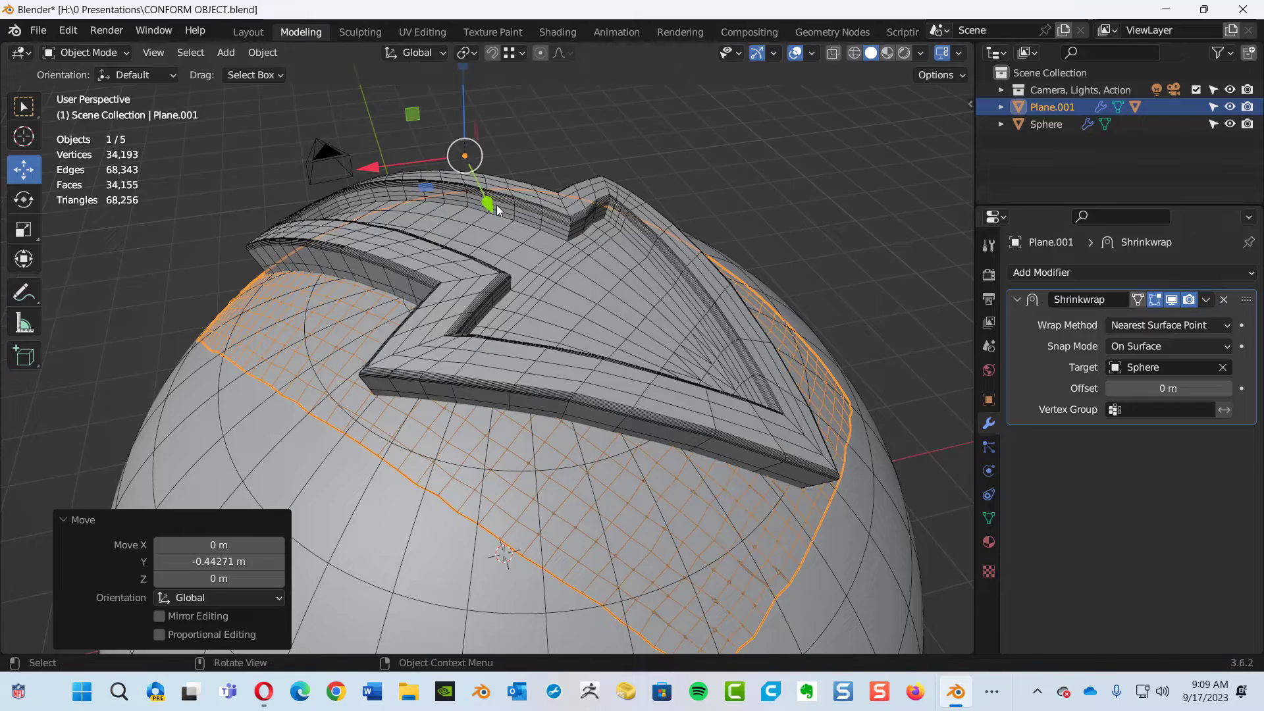
{"action": "left_click_drag", "start_coordinate": [496, 205], "coordinate": [463, 288]}
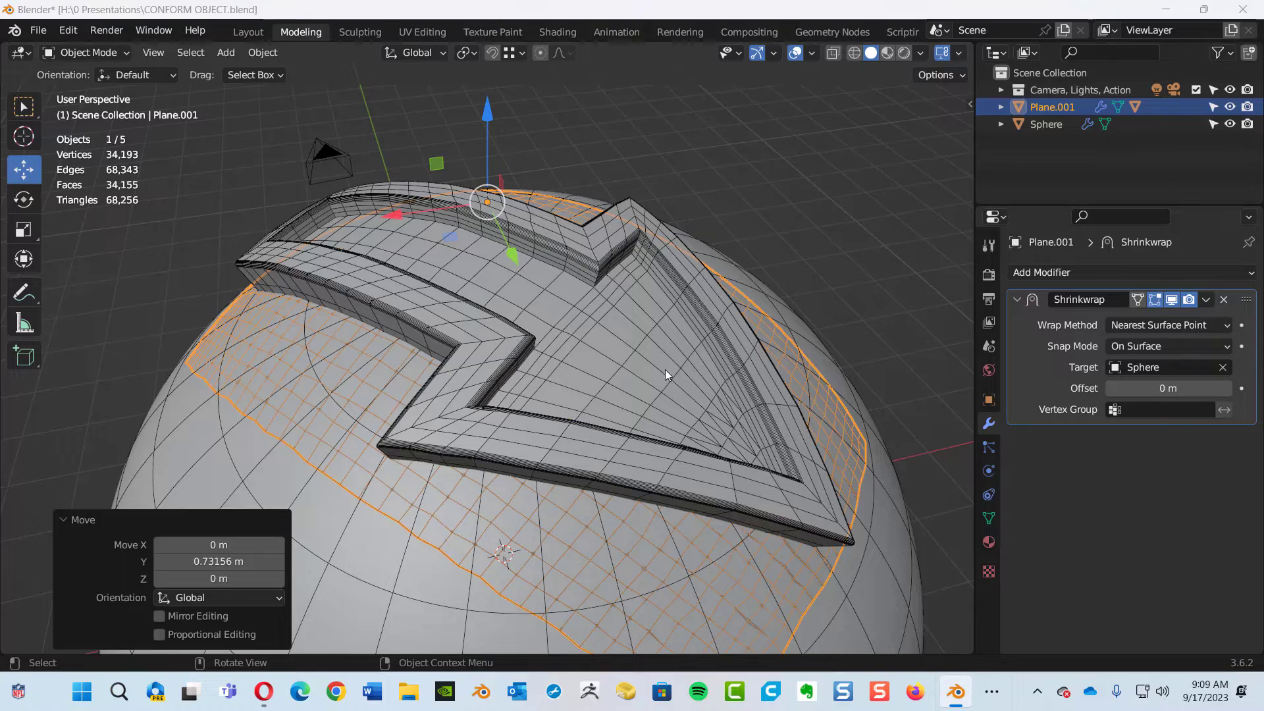
Switch to the browser and review the Facebook group post about the 3D Sticker plugin and its first reply.
{"action": "key", "text": "alt+Tab"}
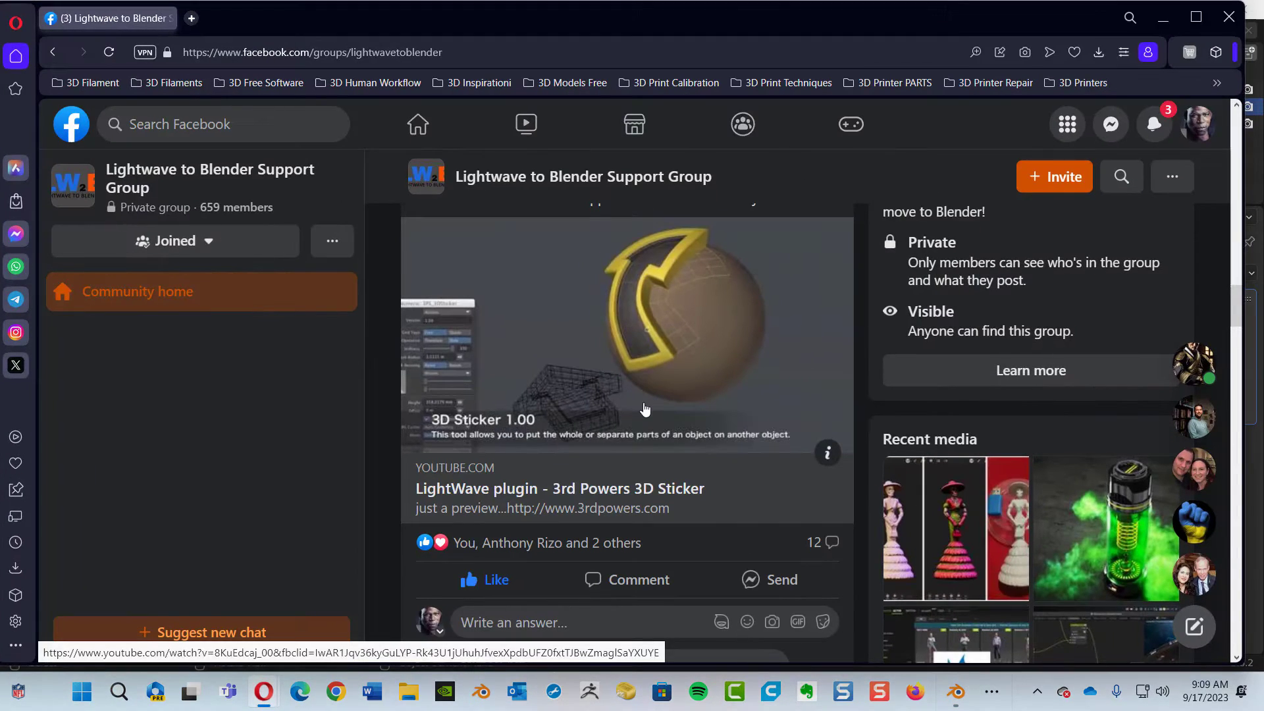
{"action": "scroll", "coordinate": [645, 411], "scroll_direction": "down", "scroll_amount": 3}
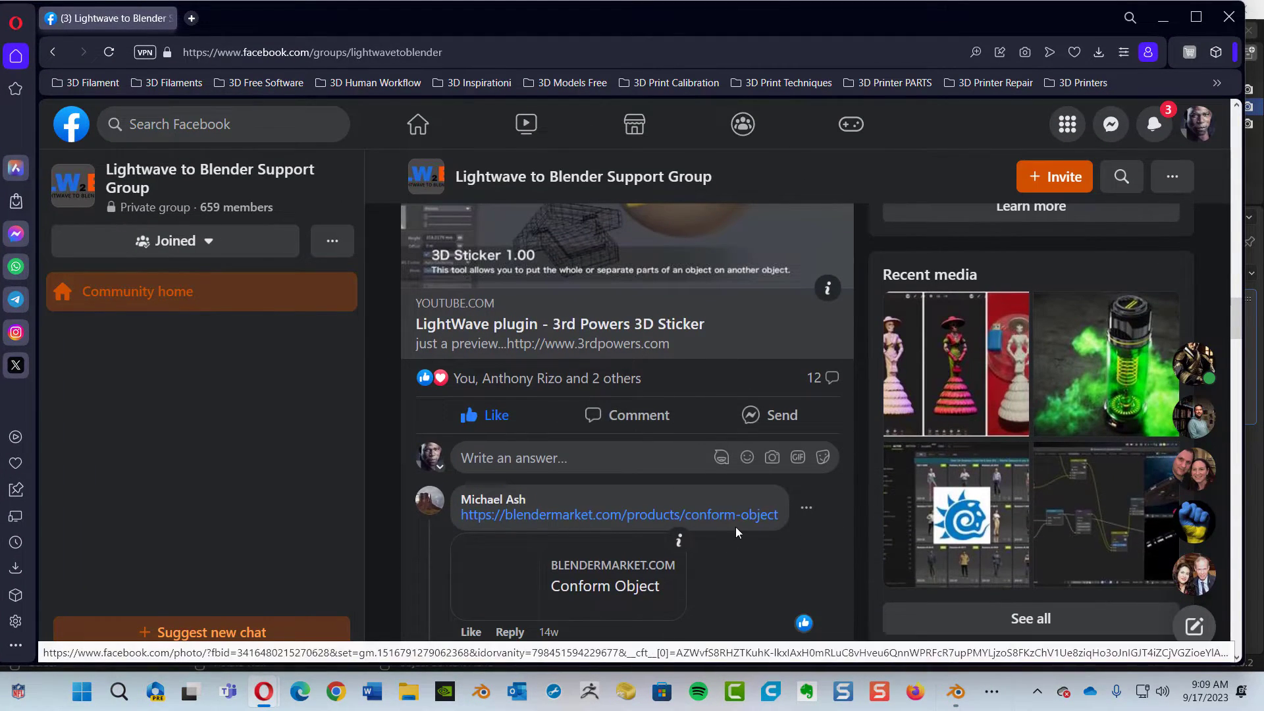
{"action": "scroll", "coordinate": [724, 461], "scroll_direction": "up", "scroll_amount": 3}
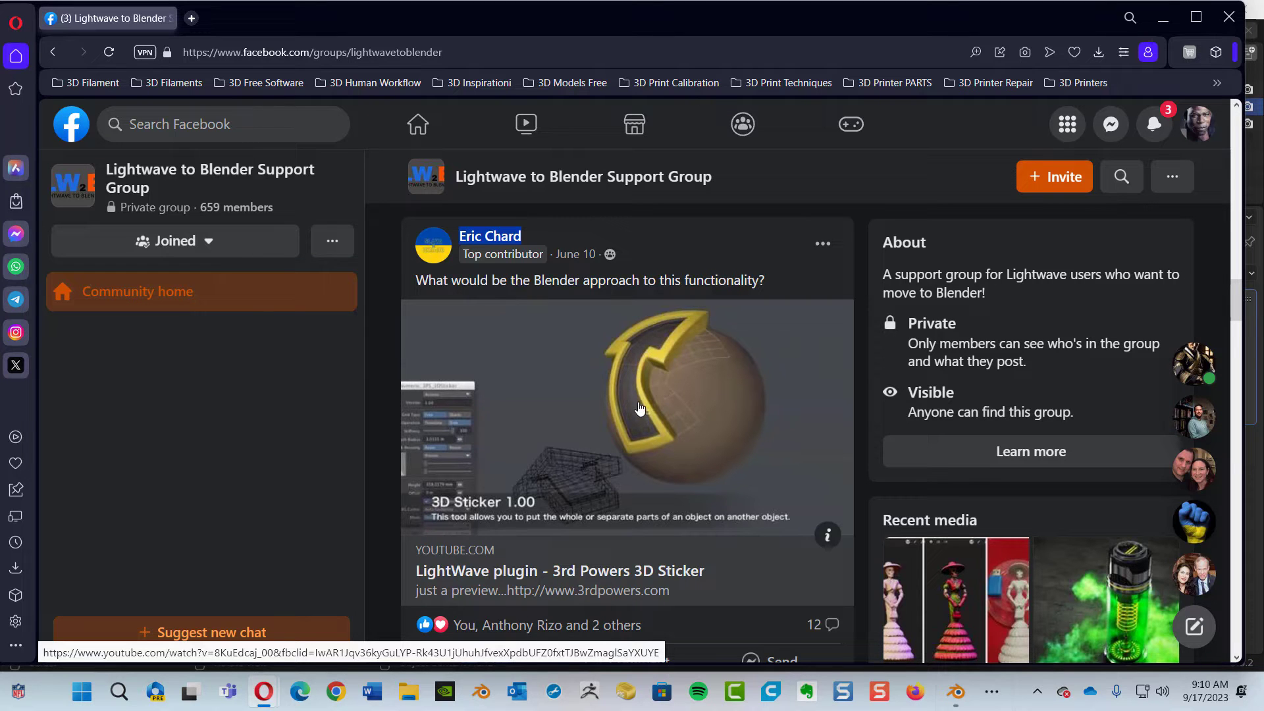
Return to Blender, select the arrow and examine how it follows the sphere's curvature from several angles.
{"action": "key", "text": "alt+Tab"}
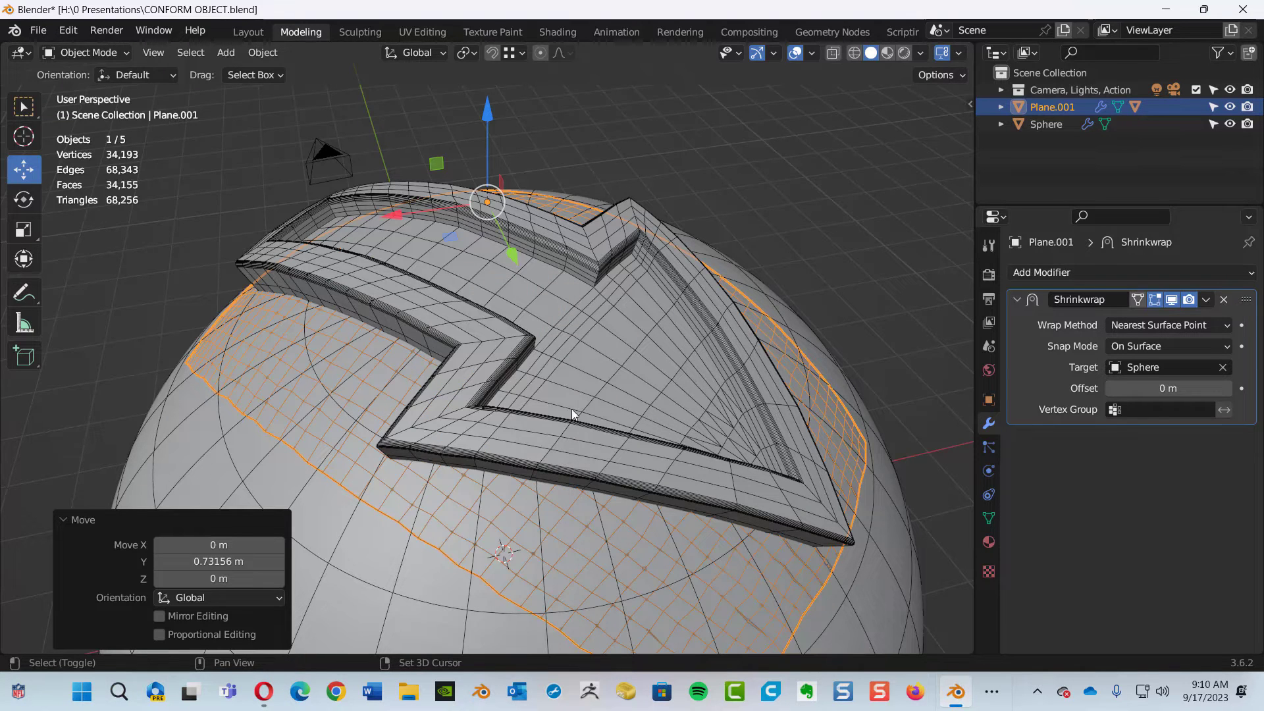
{"action": "key", "text": "shift+a"}
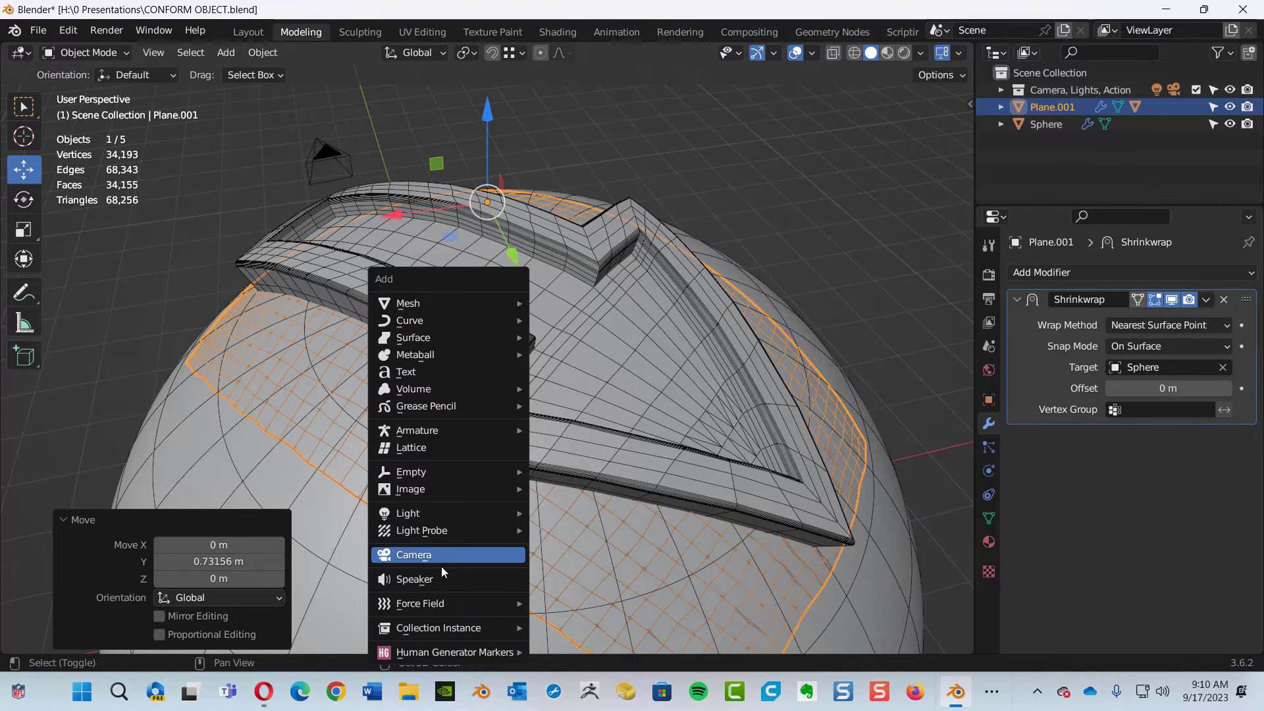
{"action": "mouse_move", "coordinate": [461, 422]}
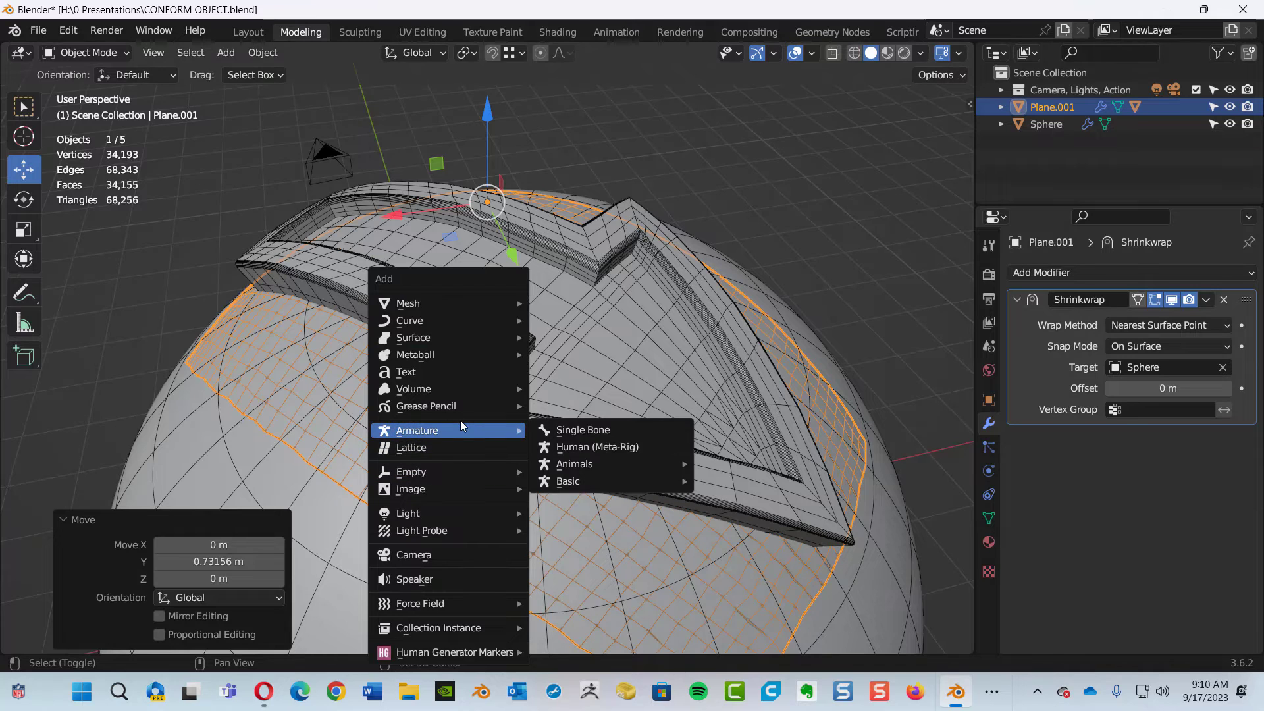
{"action": "left_click", "coordinate": [636, 205]}
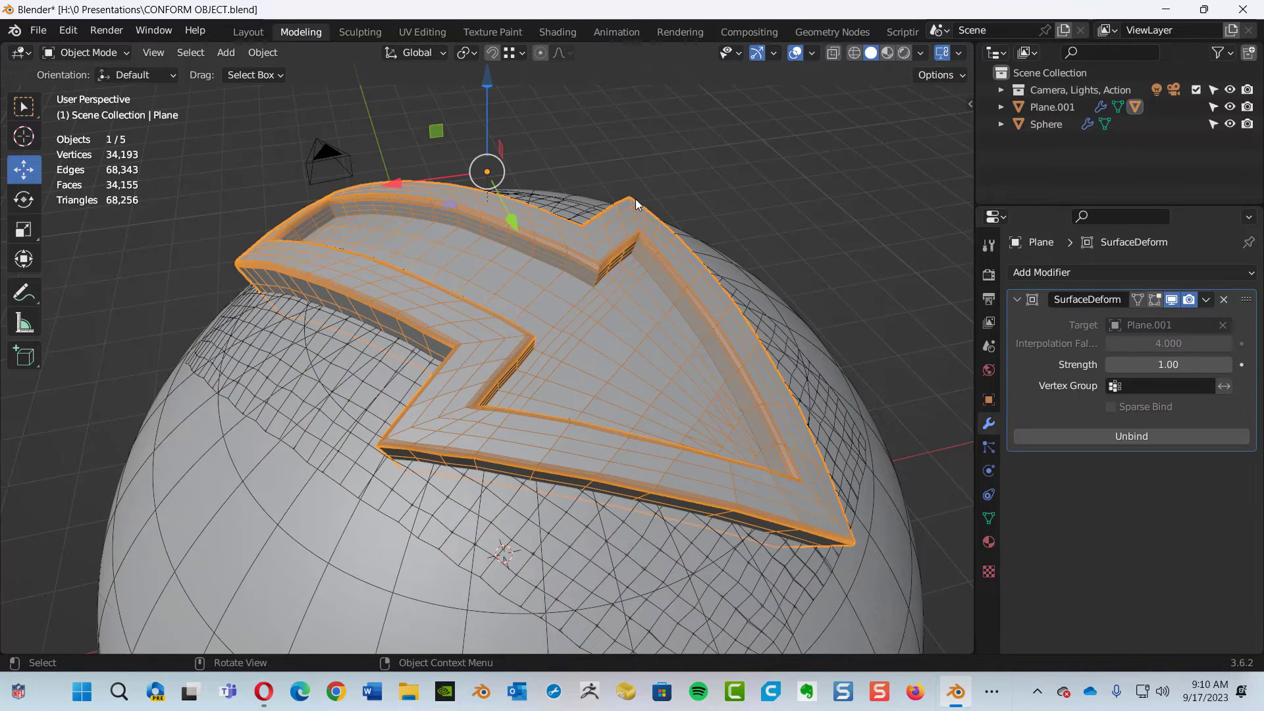
{"action": "key", "text": "shift+a"}
{"action": "middle_click_drag", "start_coordinate": [539, 353], "coordinate": [313, 373]}
{"action": "left_click_drag", "start_coordinate": [444, 298], "coordinate": [254, 273], "text": "alt+shift"}
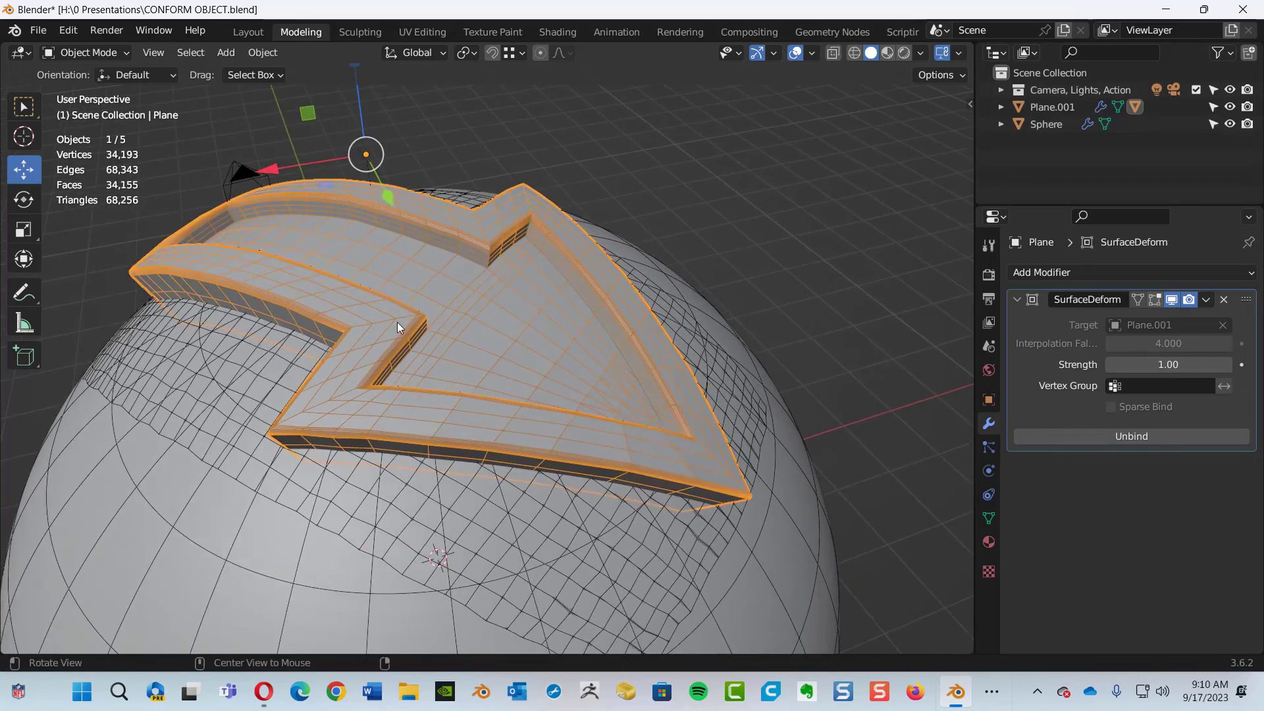
{"action": "left_click_drag", "start_coordinate": [397, 322], "coordinate": [357, 328], "text": "alt"}
{"action": "middle_click_drag", "start_coordinate": [402, 329], "coordinate": [474, 326]}
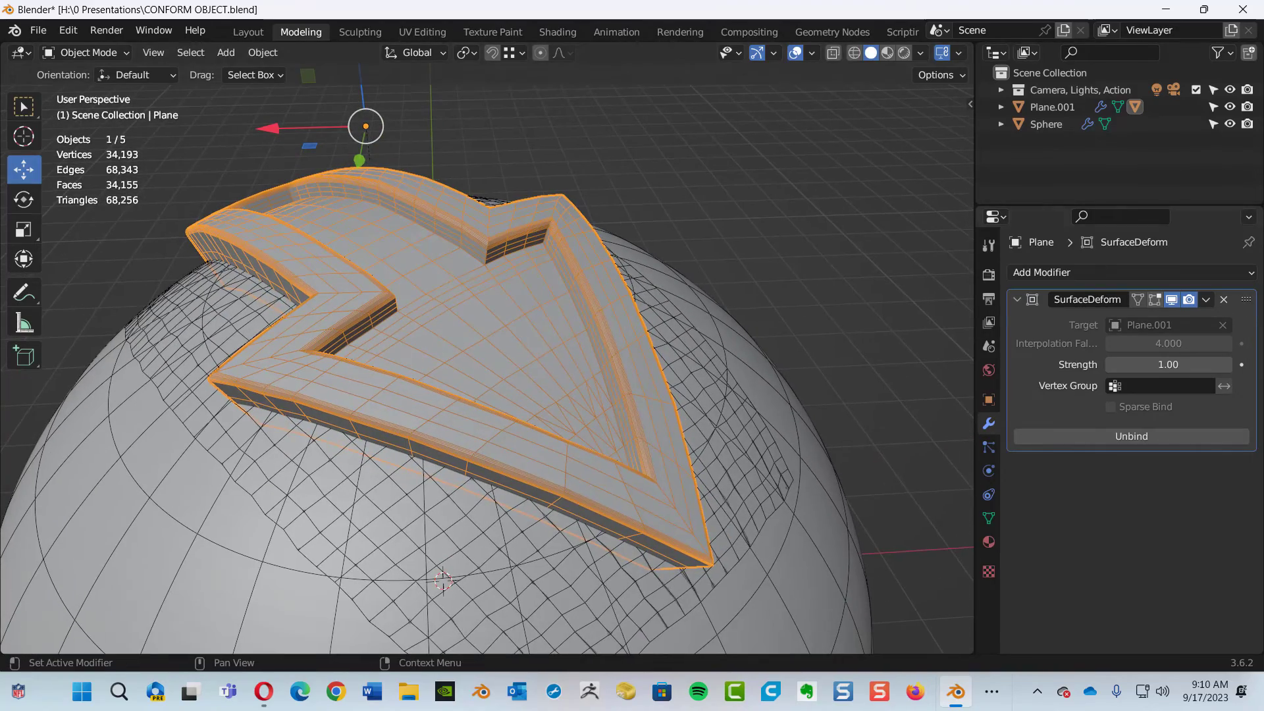